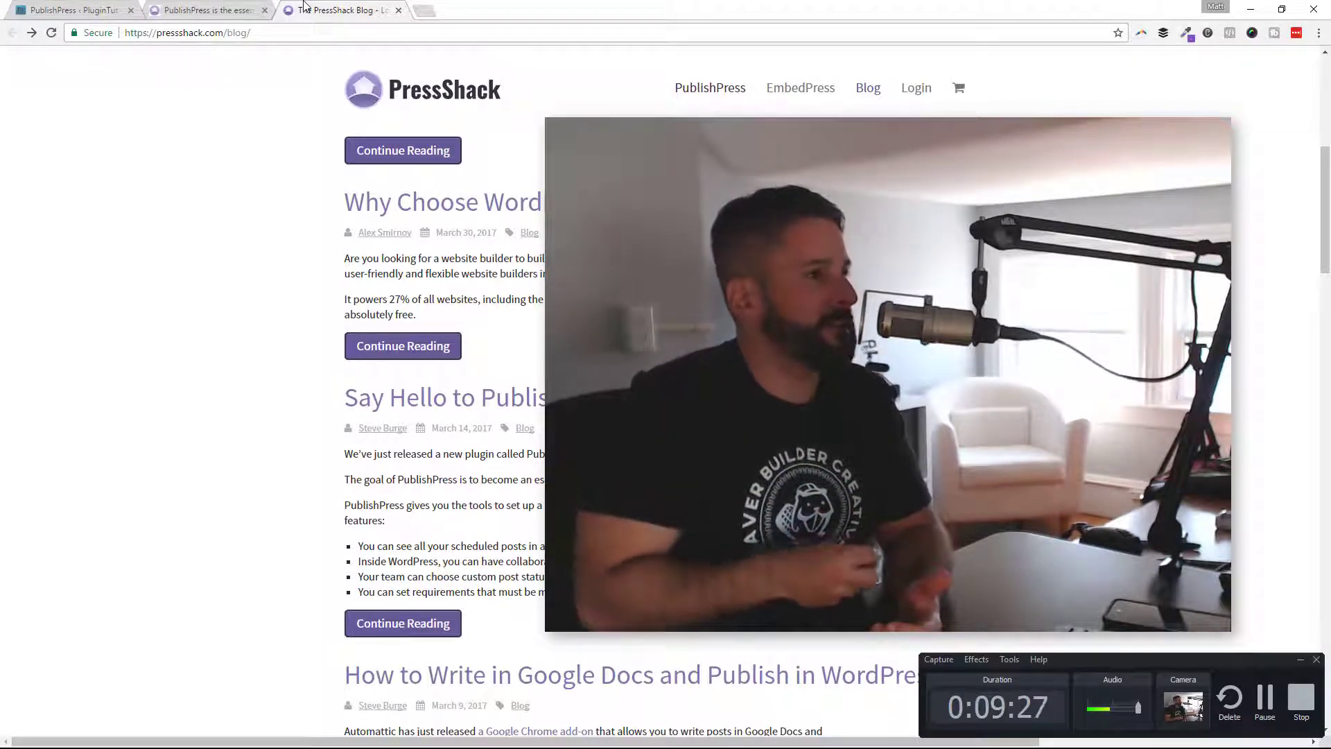
Step: Look through the PressShack blog posts and the PublishPress page's Pro add-ons and feature list
{"action": "scroll", "coordinate": [529, 397], "scroll_direction": "down", "scroll_amount": 5}
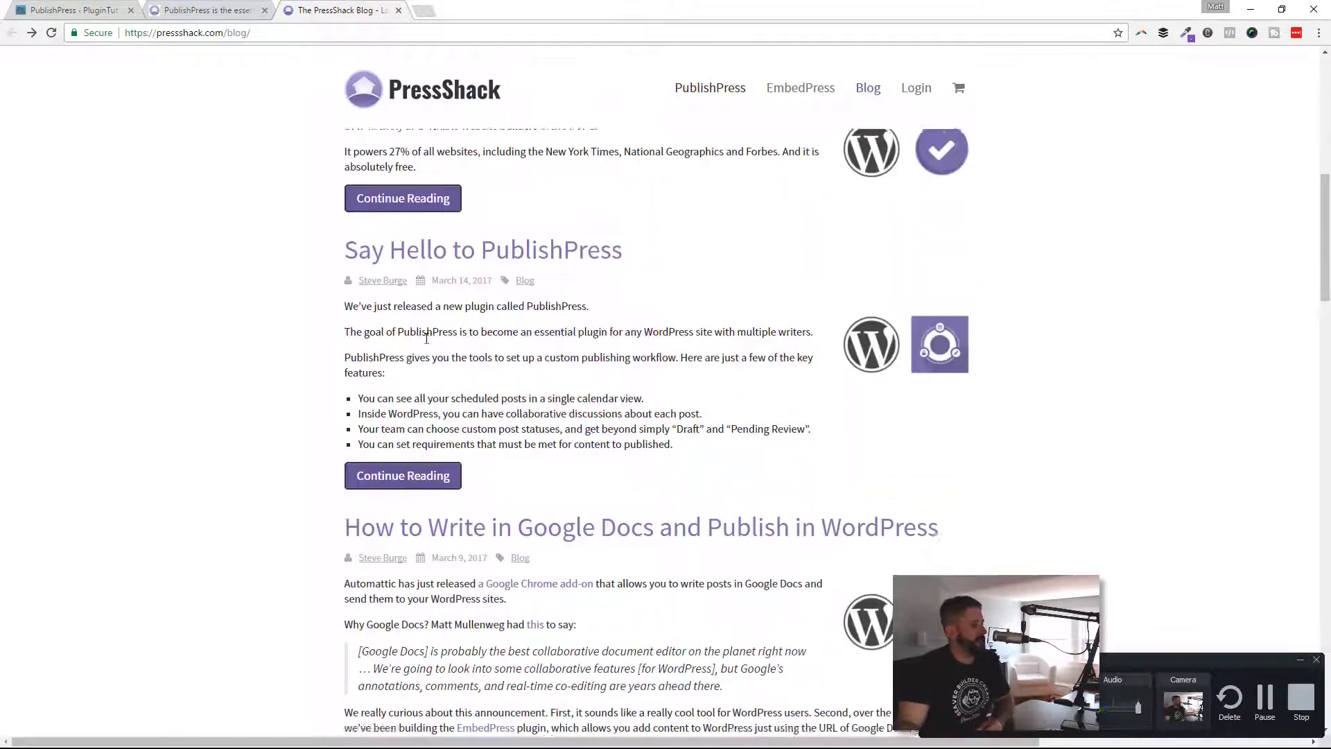
{"action": "scroll", "coordinate": [530, 395], "scroll_direction": "up", "scroll_amount": 4}
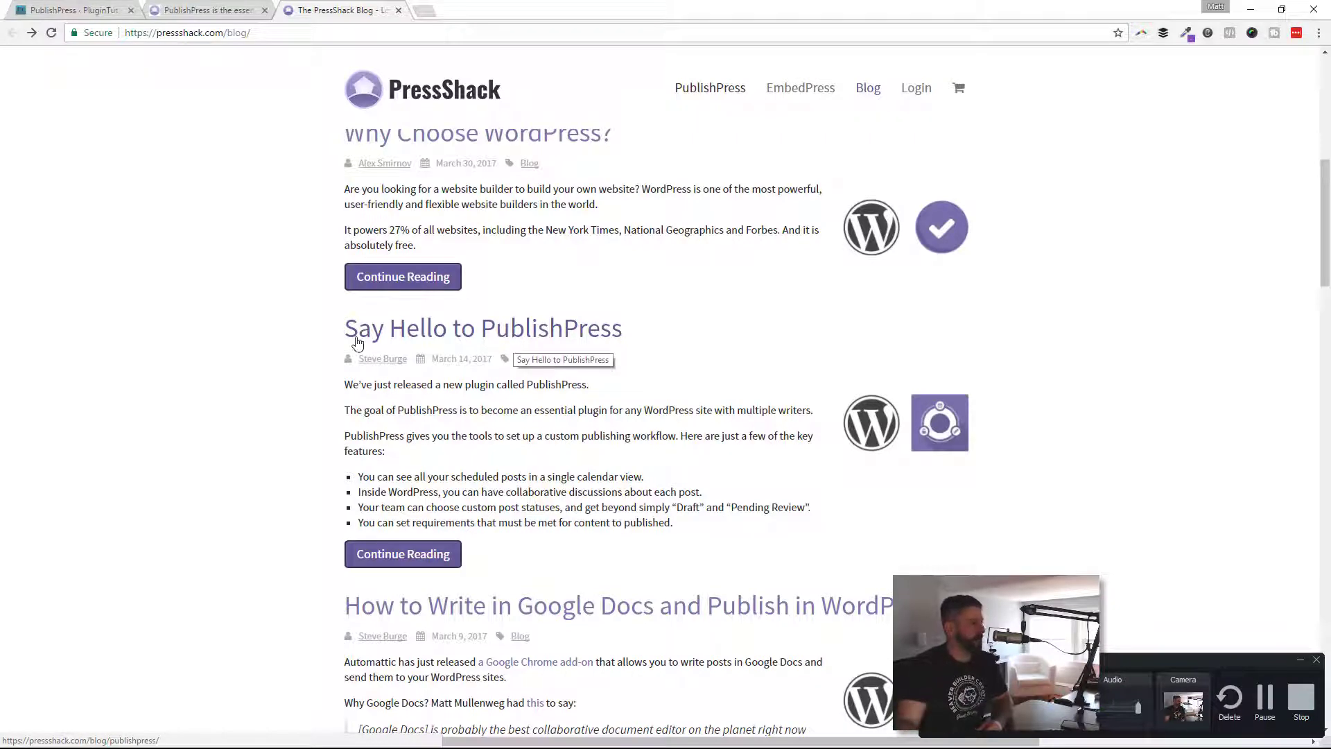
{"action": "scroll", "coordinate": [425, 321], "scroll_direction": "up", "scroll_amount": 2}
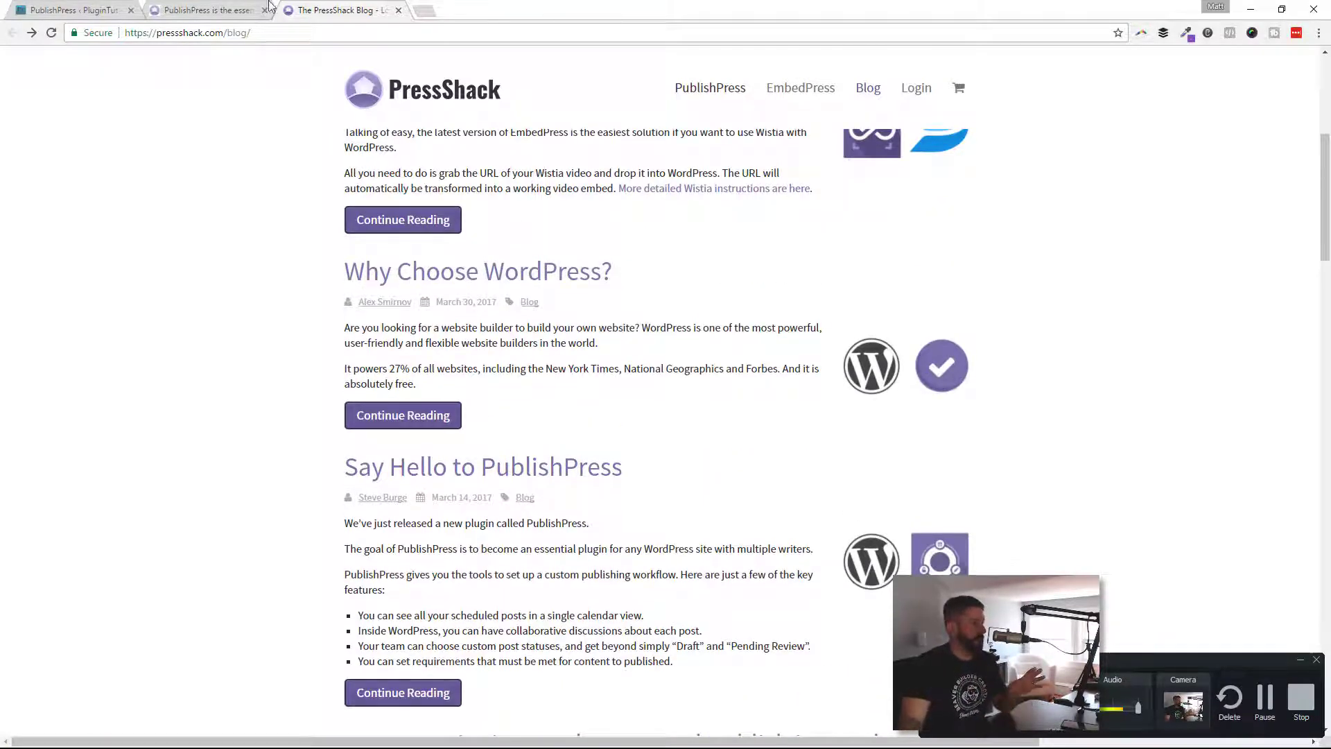
{"action": "left_click", "coordinate": [223, 7]}
{"action": "scroll", "coordinate": [767, 380], "scroll_direction": "up", "scroll_amount": 3}
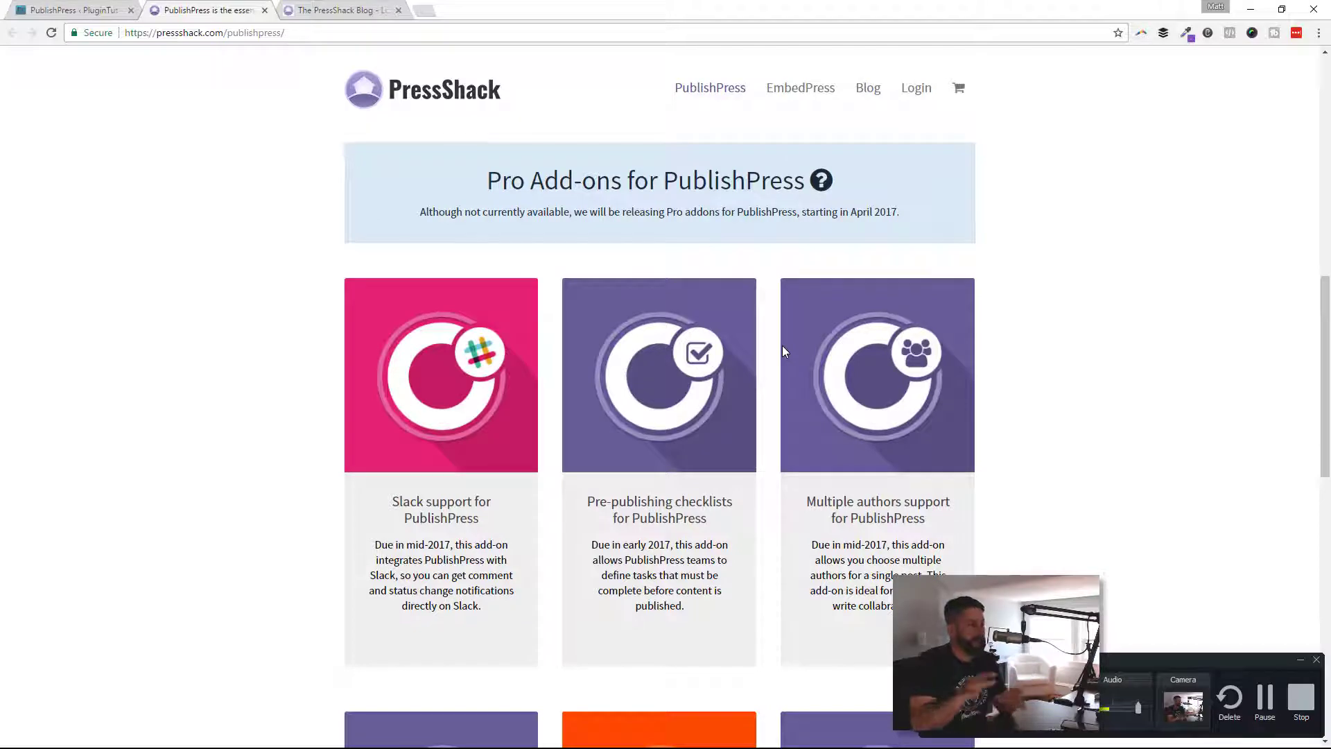
{"action": "scroll", "coordinate": [739, 303], "scroll_direction": "down", "scroll_amount": 2}
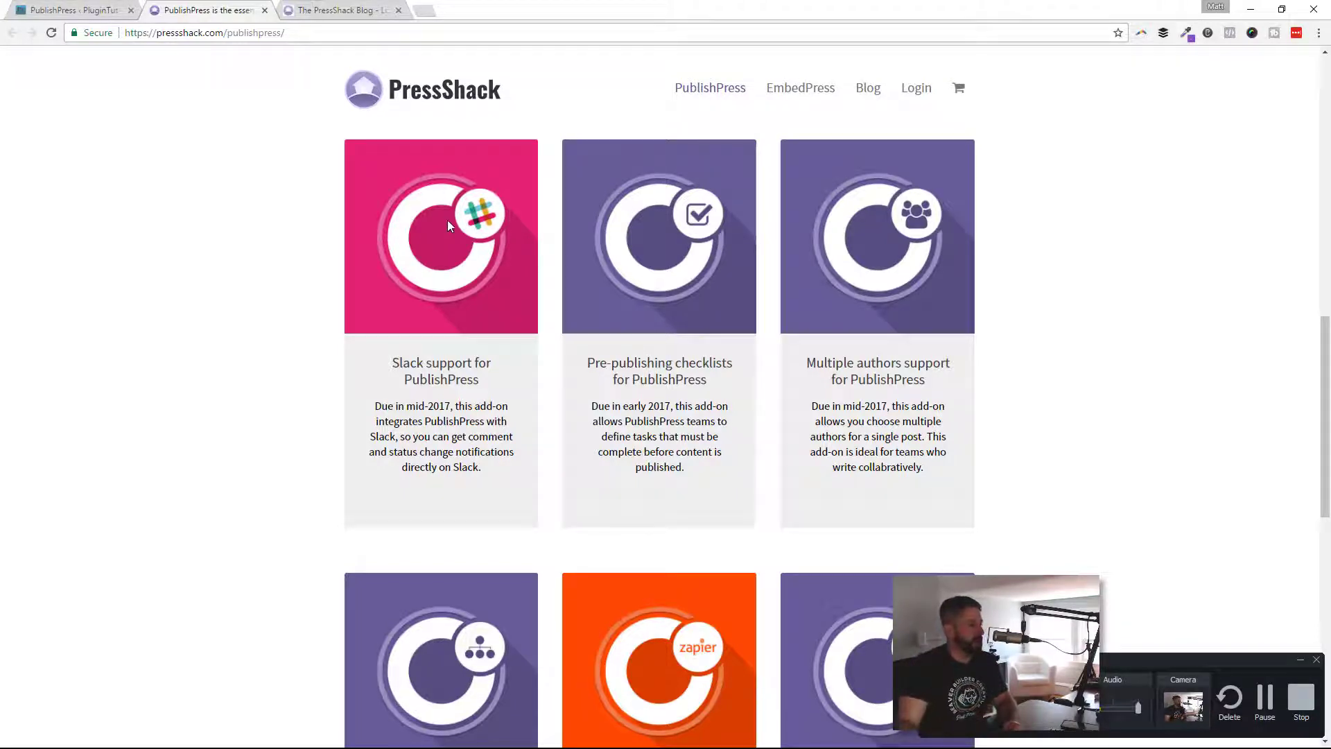
{"action": "scroll", "coordinate": [676, 278], "scroll_direction": "up", "scroll_amount": 5}
{"action": "scroll", "coordinate": [668, 299], "scroll_direction": "up", "scroll_amount": 2}
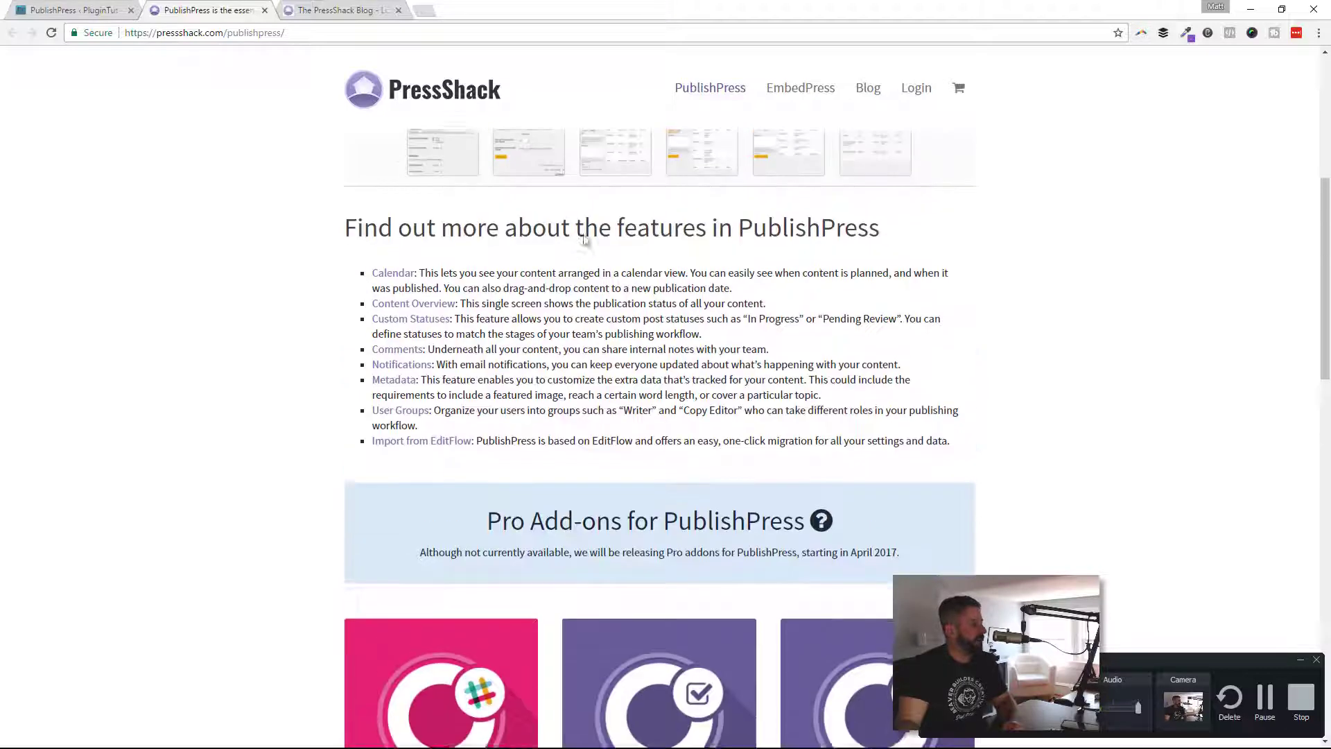
Step: In the PublishPress calendar of the PluginTut site, create a post titled "WordPress meetup" scheduled for Tuesday, May 9, 2017
{"action": "left_click", "coordinate": [67, 9]}
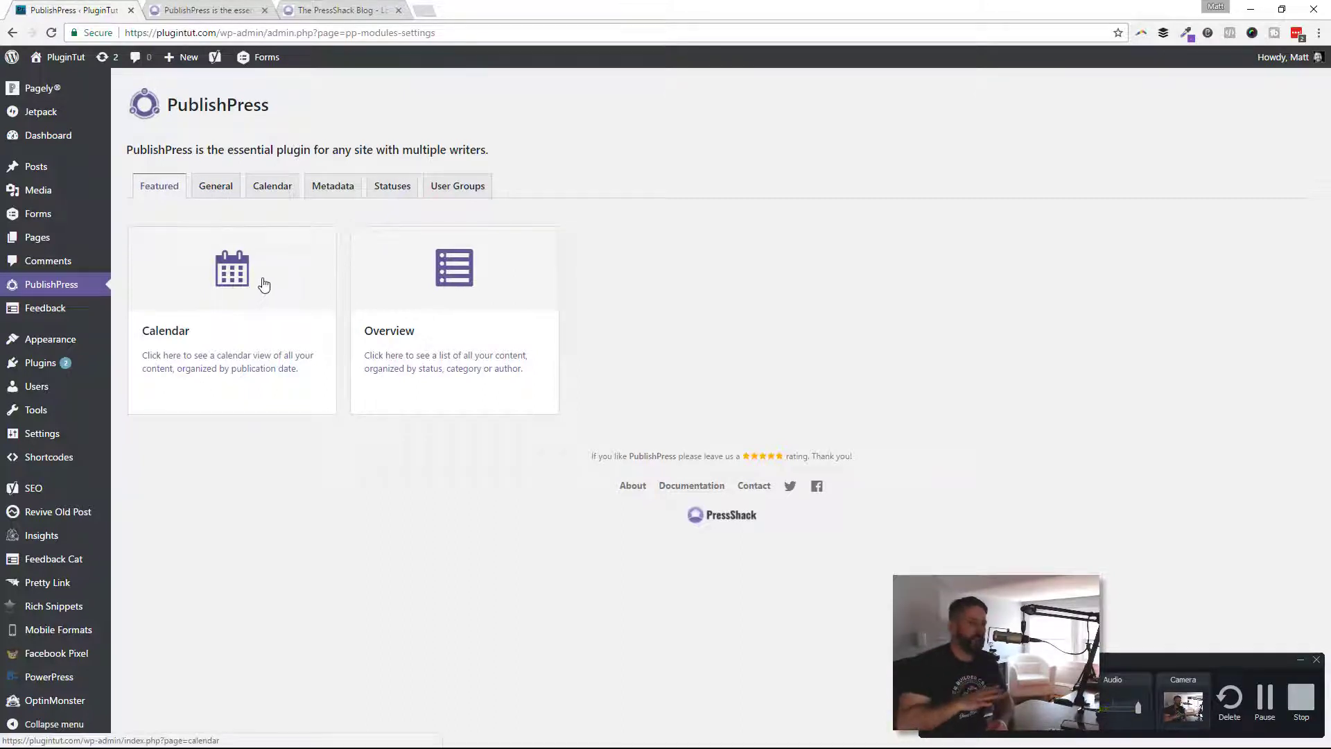
{"action": "left_click", "coordinate": [263, 313]}
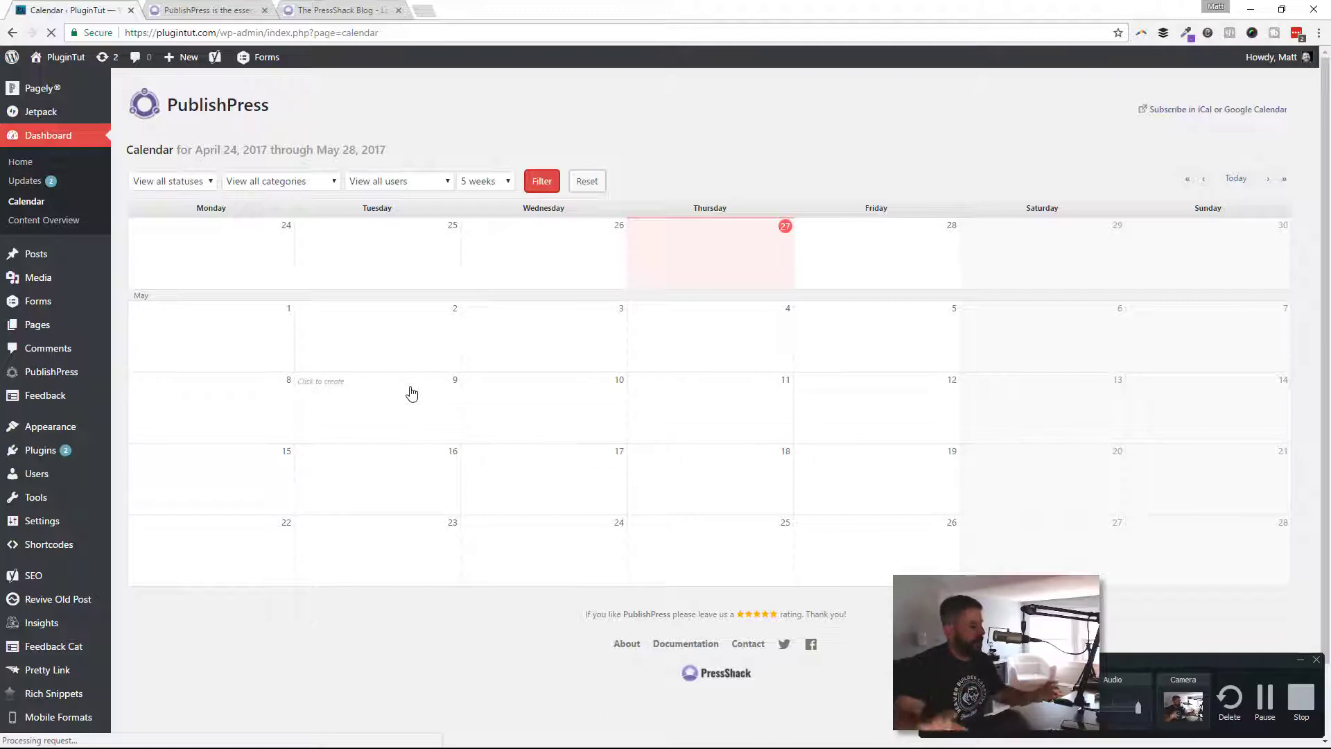
{"action": "left_click", "coordinate": [375, 403]}
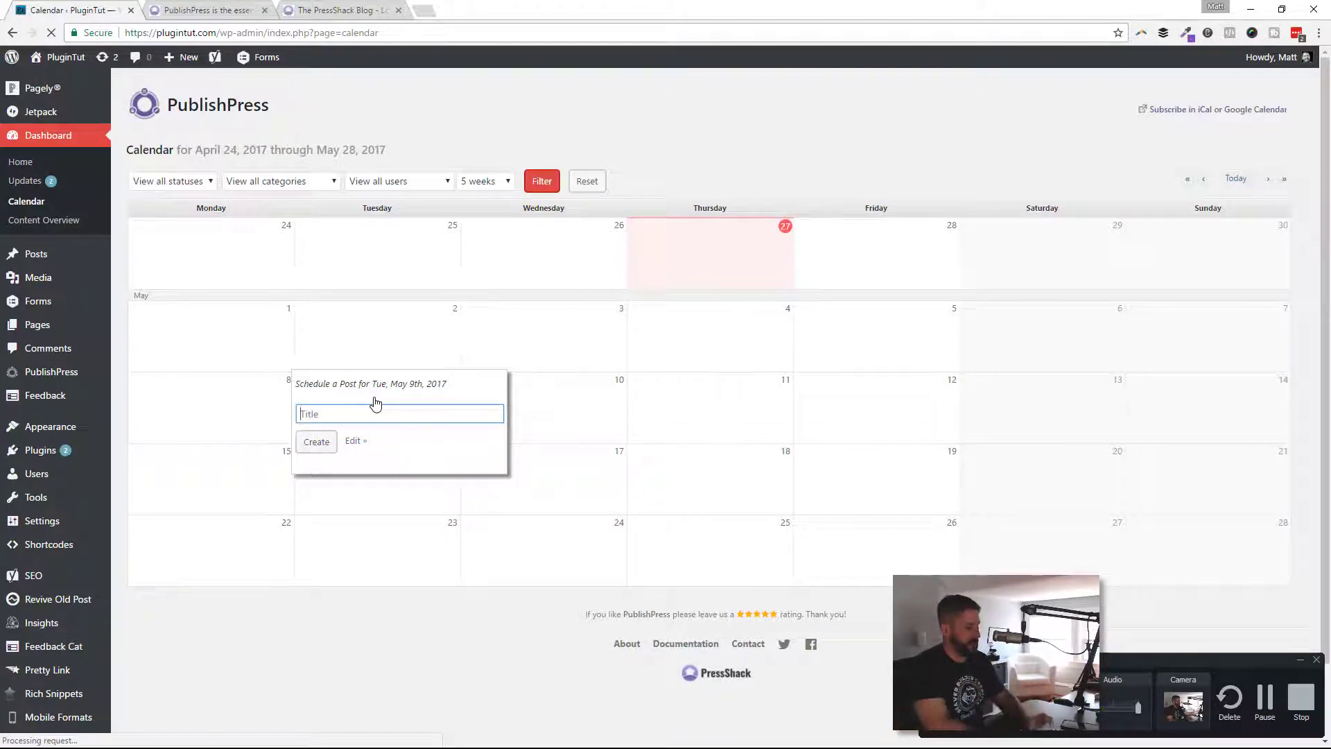
{"action": "type", "text": "WordPress meetu"}
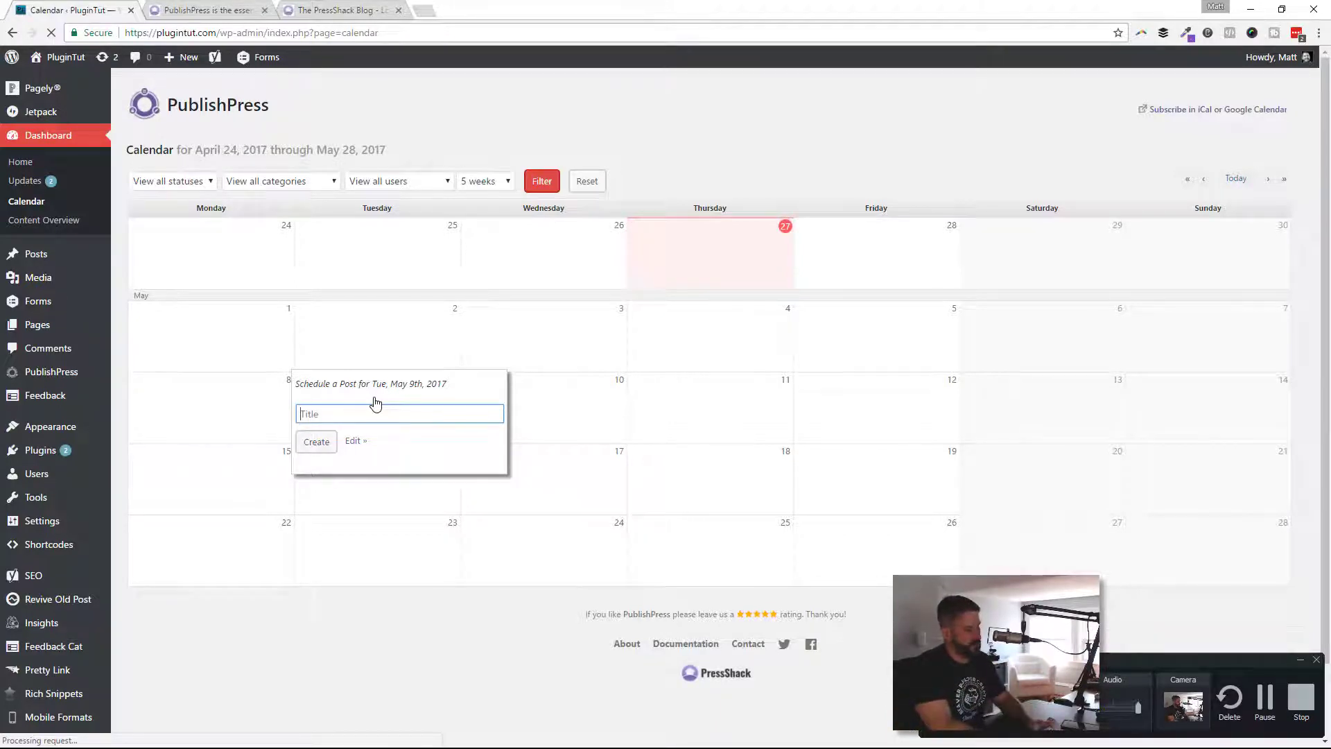
{"action": "type", "text": "p"}
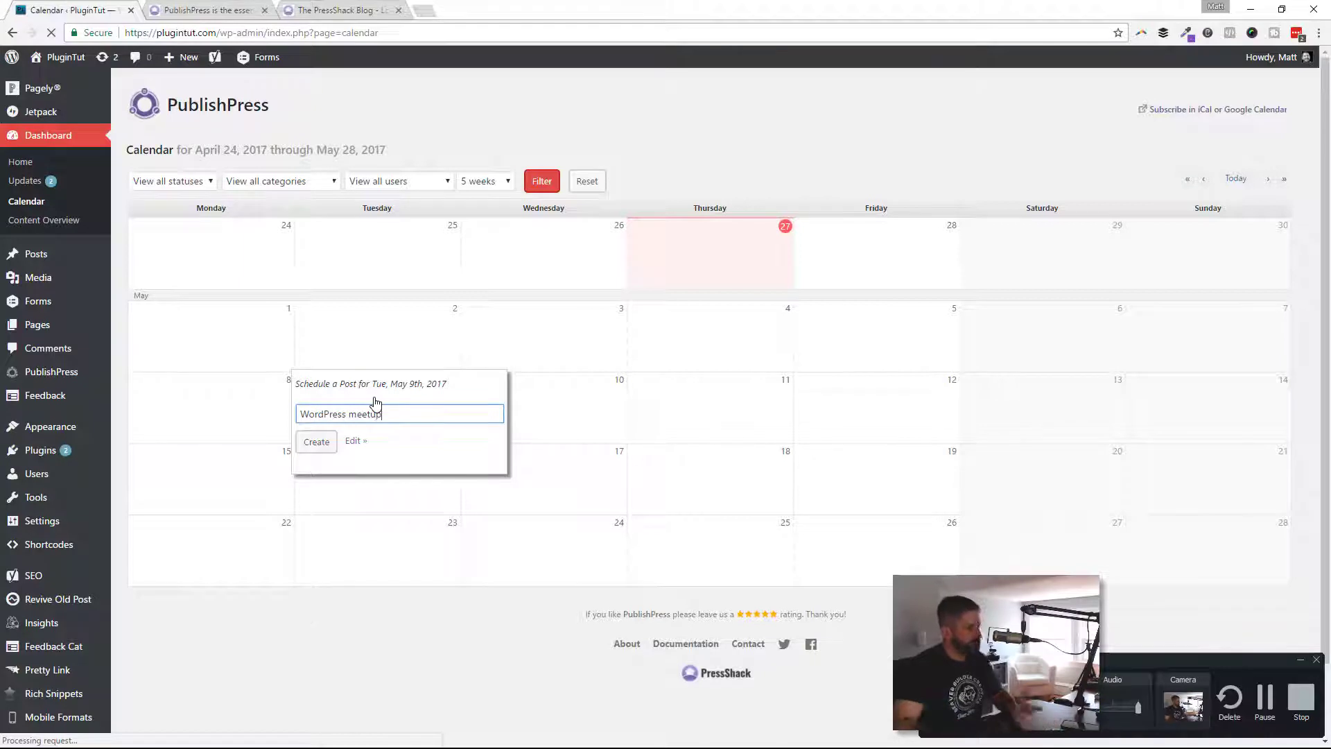
{"action": "left_click", "coordinate": [316, 443]}
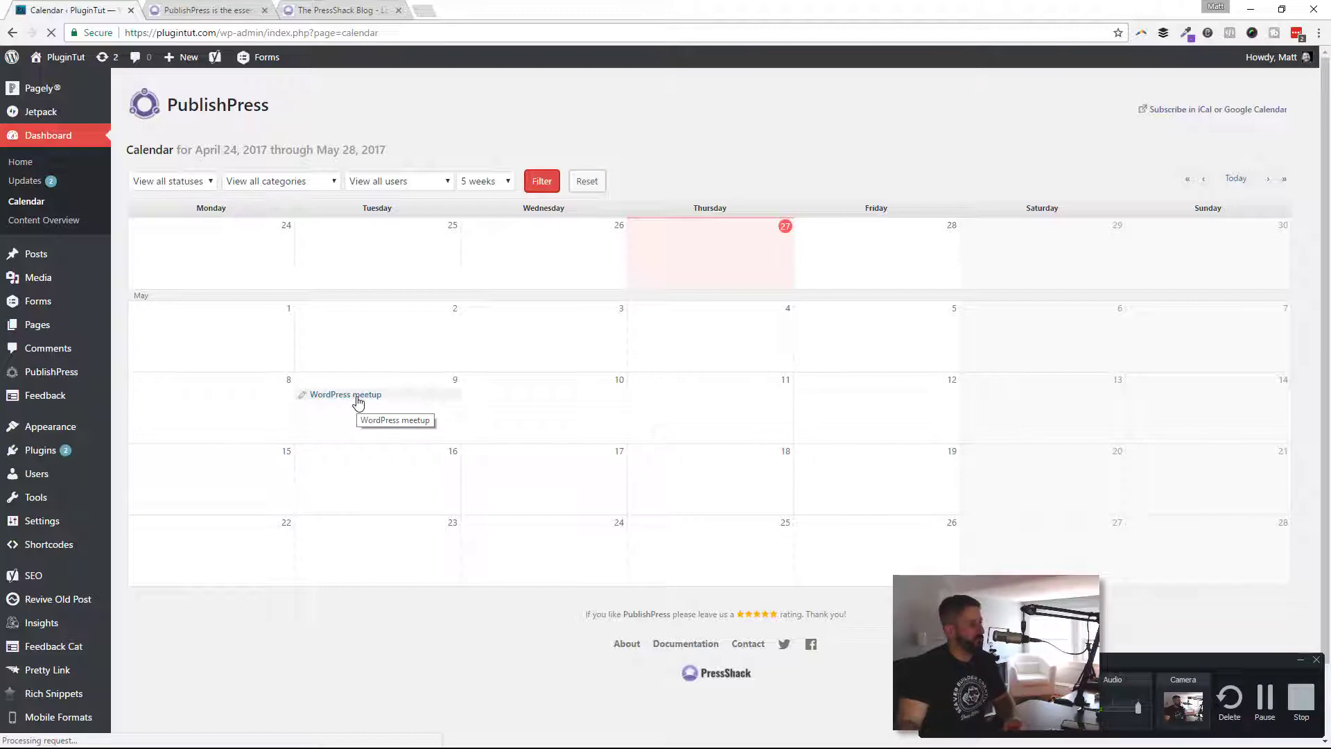
Step: Reschedule the "WordPress meetup" post to Friday, May 12 in the calendar
{"action": "left_click_drag", "start_coordinate": [358, 402], "coordinate": [914, 406]}
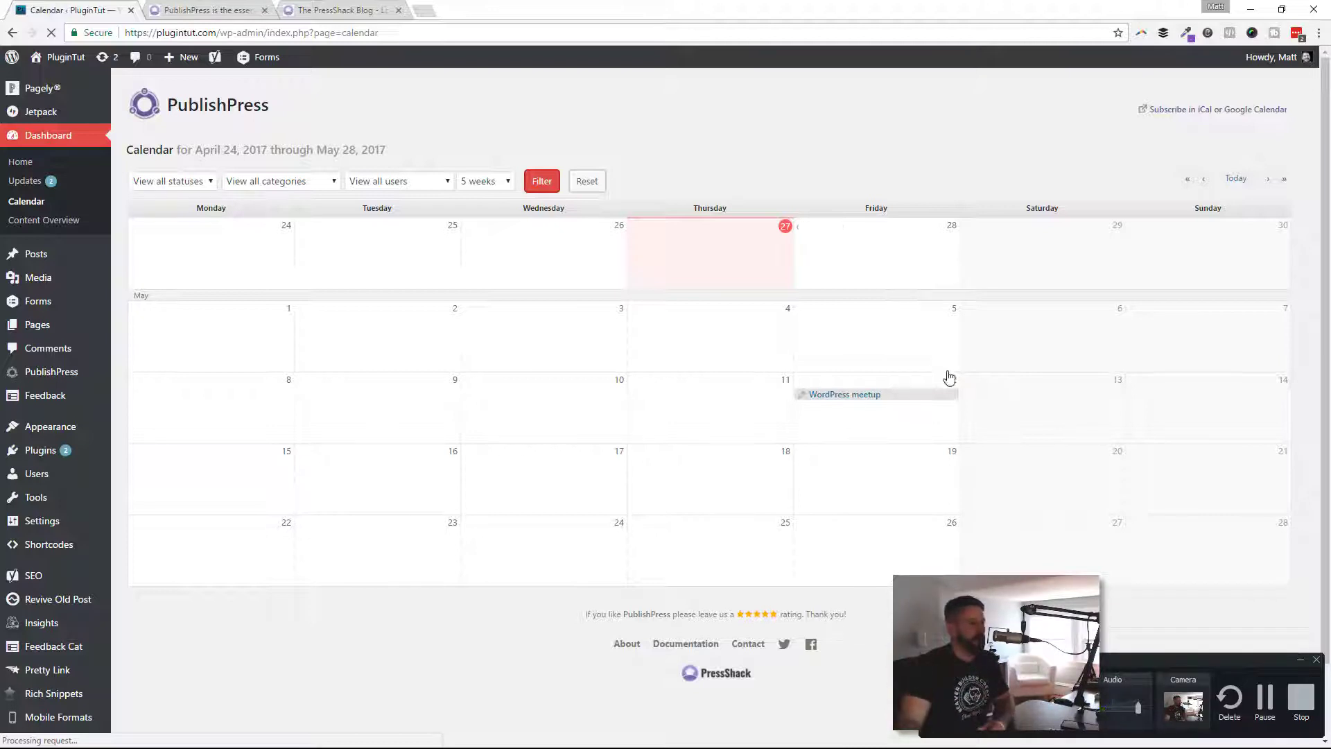
{"action": "left_click", "coordinate": [1194, 120]}
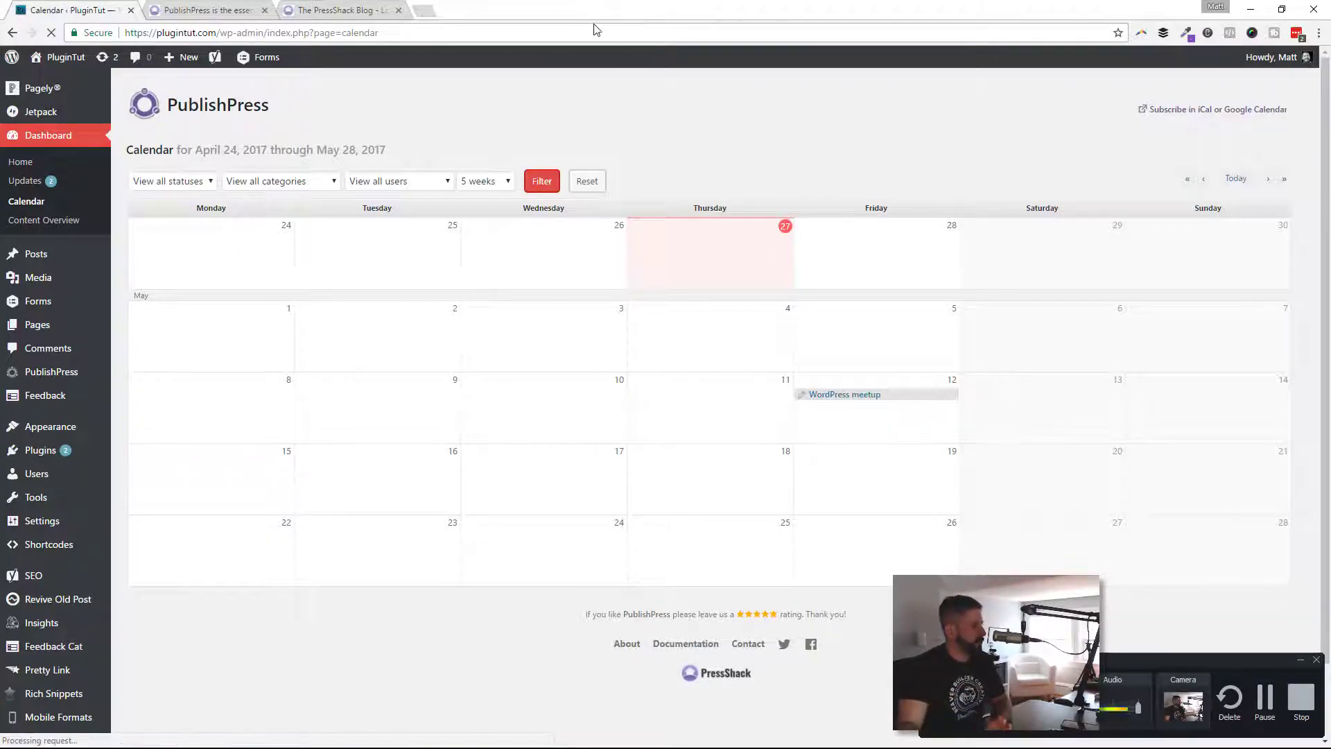
Step: Examine the Content Overview's posts by category, with their statuses, authors and dates
{"action": "left_click", "coordinate": [62, 228]}
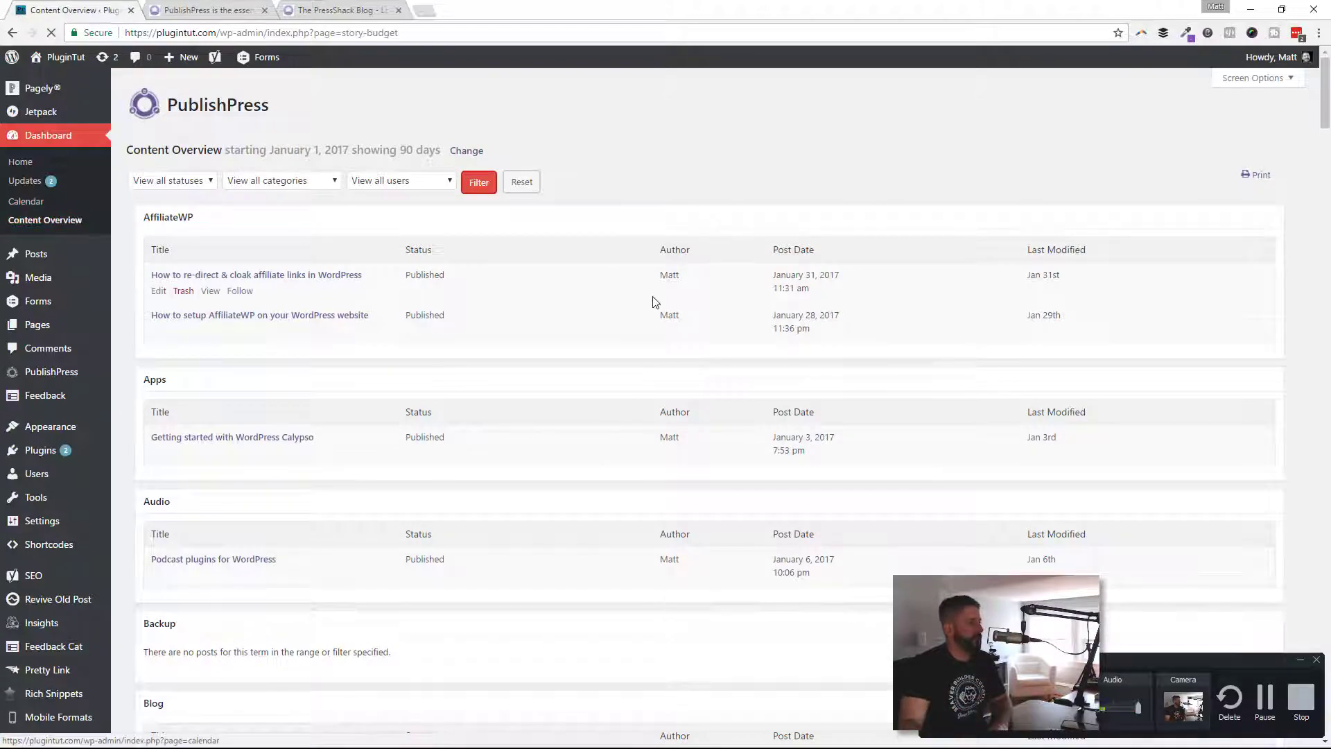
{"action": "scroll", "coordinate": [671, 303], "scroll_direction": "down", "scroll_amount": 10}
{"action": "scroll", "coordinate": [683, 307], "scroll_direction": "down", "scroll_amount": 15}
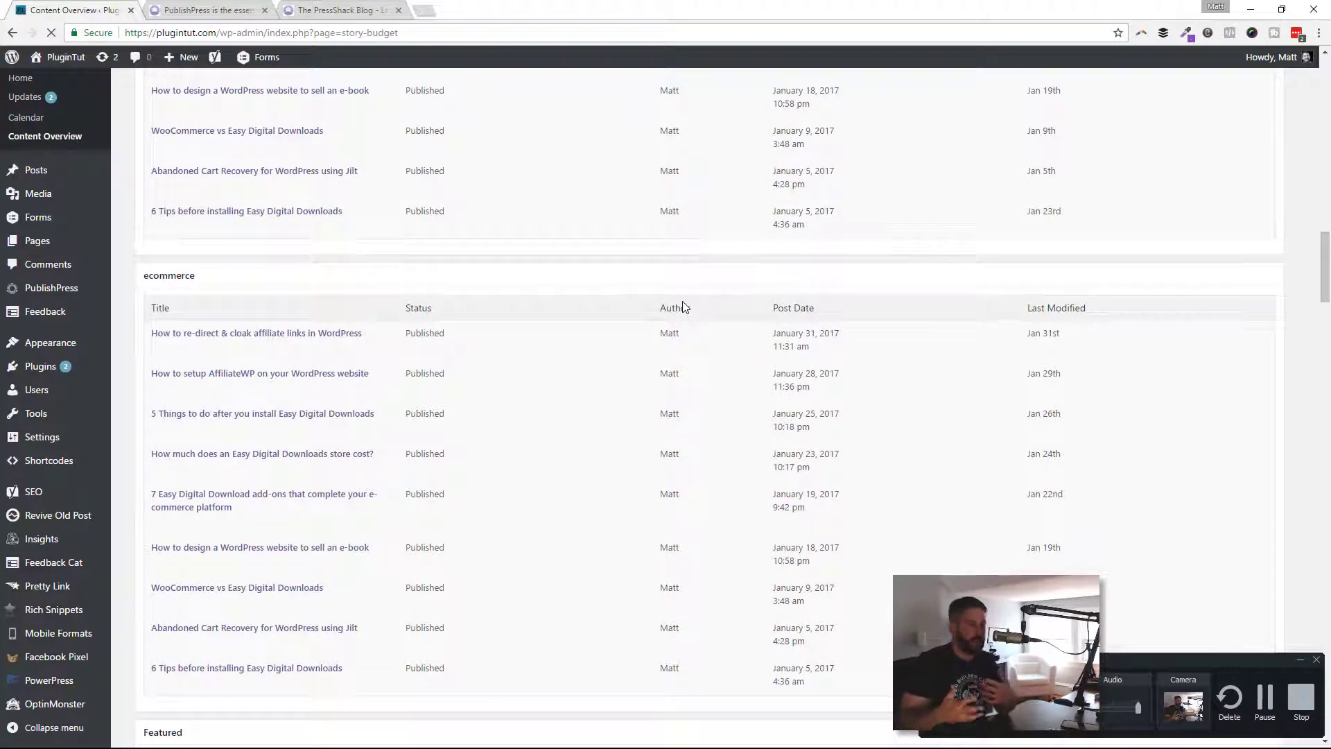
{"action": "scroll", "coordinate": [339, 258], "scroll_direction": "down", "scroll_amount": 1}
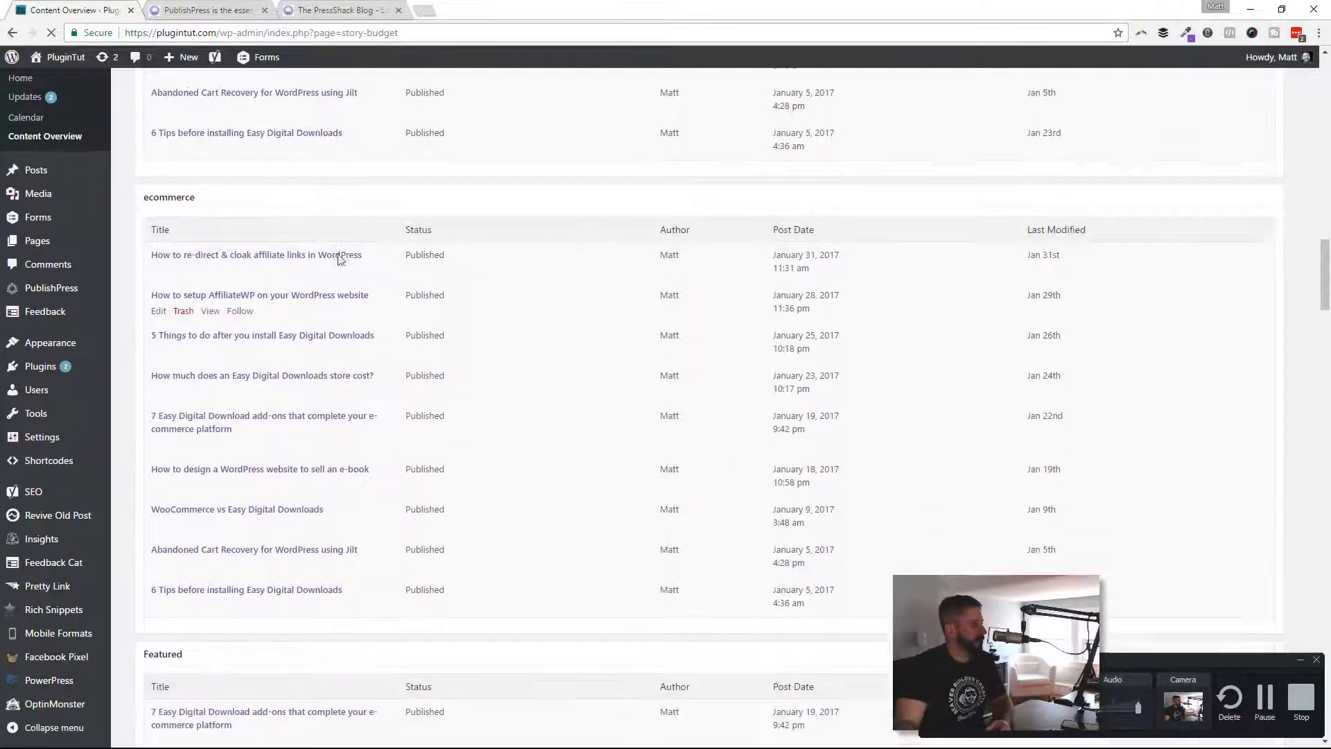
{"action": "scroll", "coordinate": [339, 259], "scroll_direction": "down", "scroll_amount": 1}
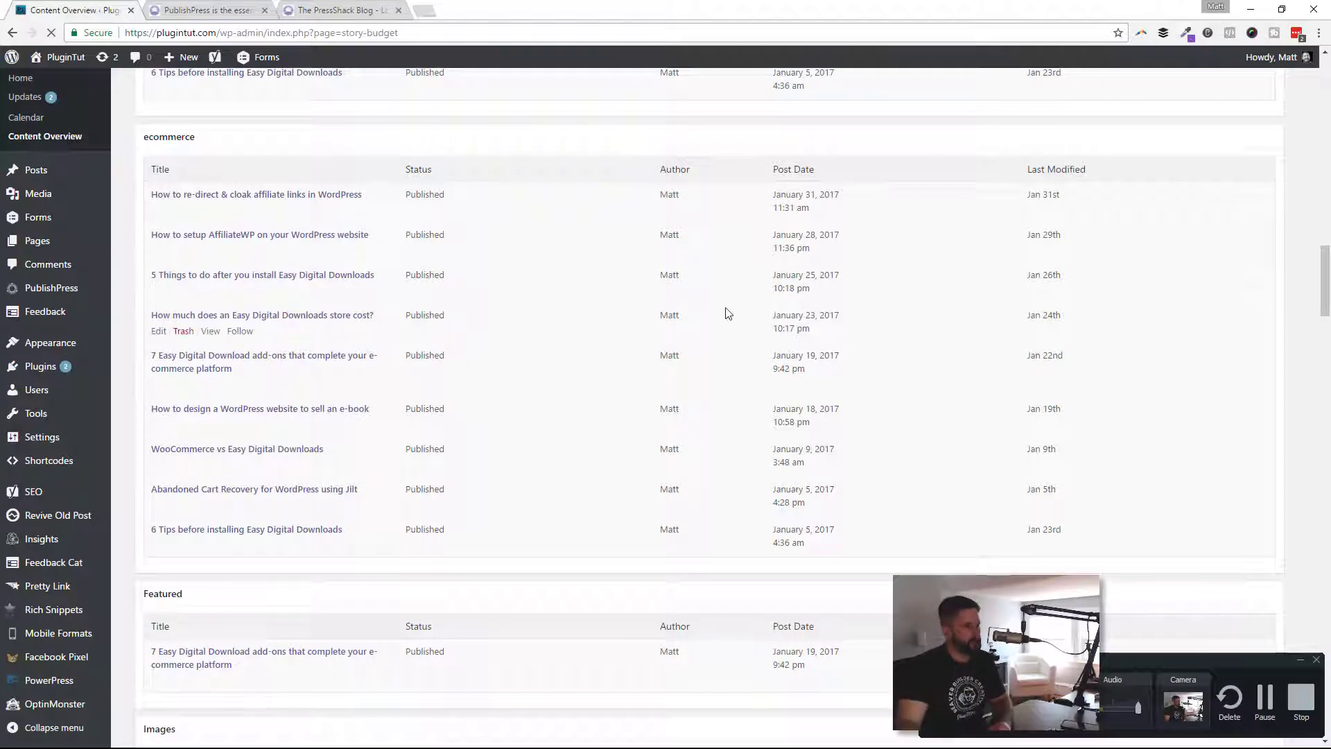
{"action": "scroll", "coordinate": [743, 290], "scroll_direction": "down", "scroll_amount": 14}
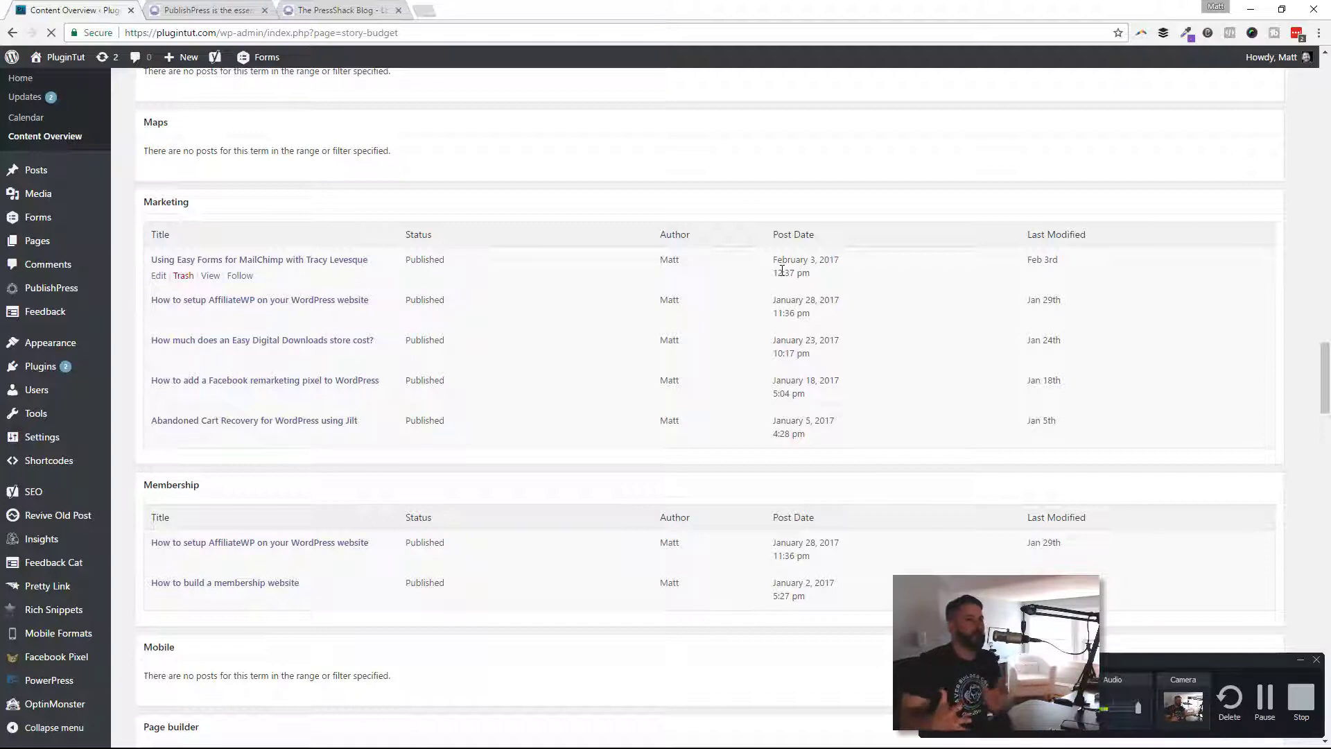
{"action": "scroll", "coordinate": [827, 289], "scroll_direction": "up", "scroll_amount": 6}
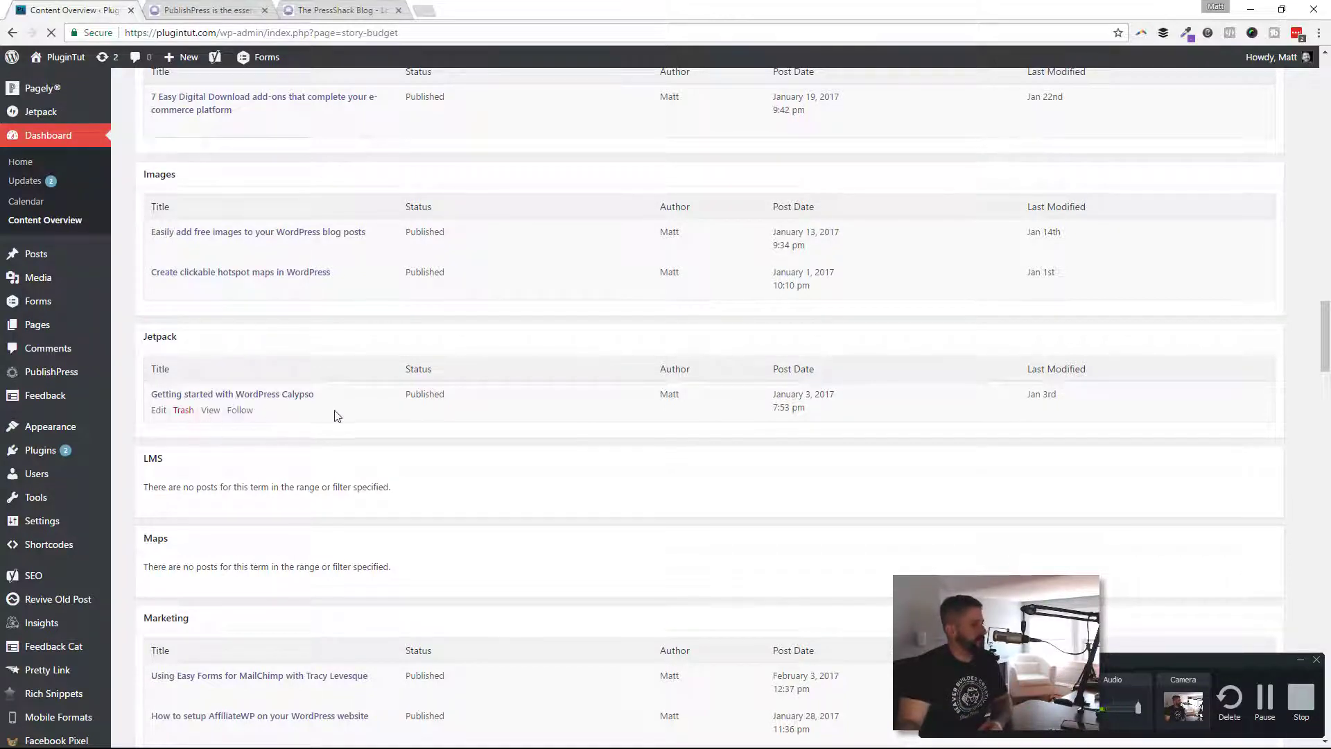
{"action": "scroll", "coordinate": [728, 409], "scroll_direction": "up", "scroll_amount": 10}
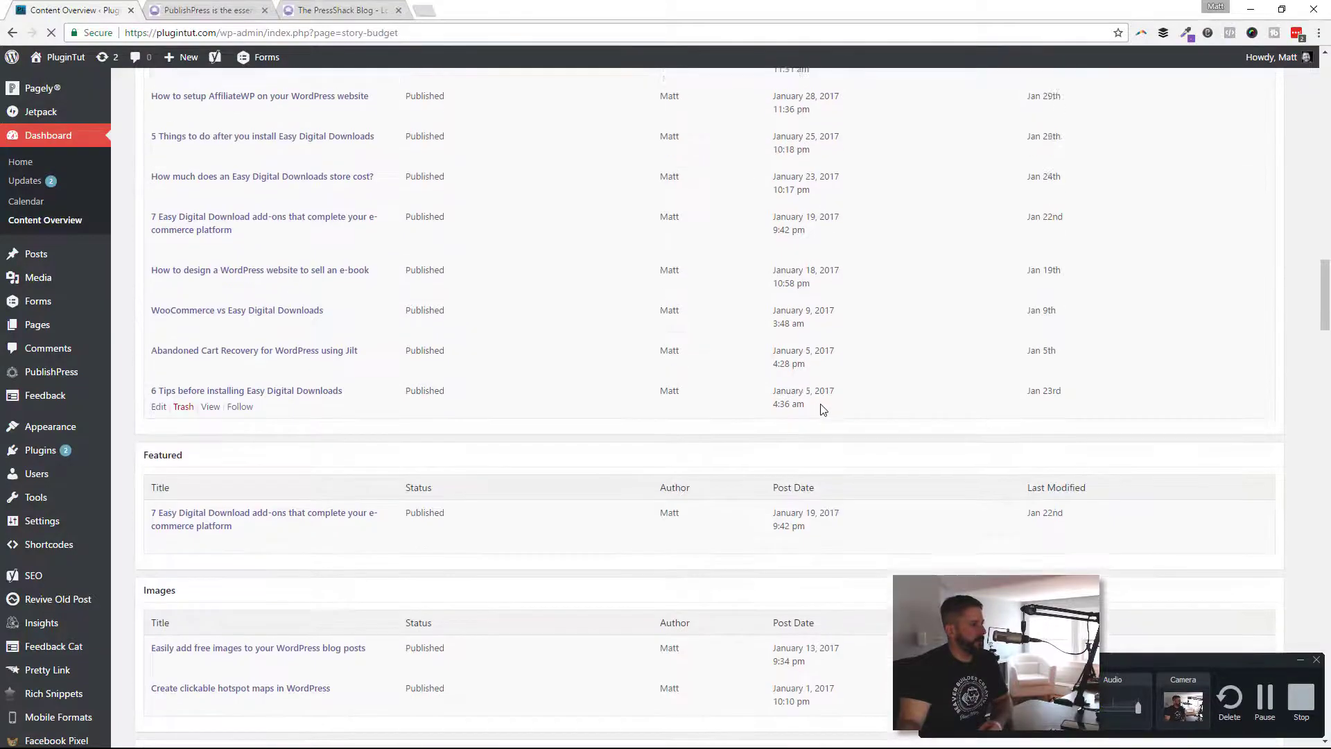
{"action": "scroll", "coordinate": [617, 381], "scroll_direction": "up", "scroll_amount": 15}
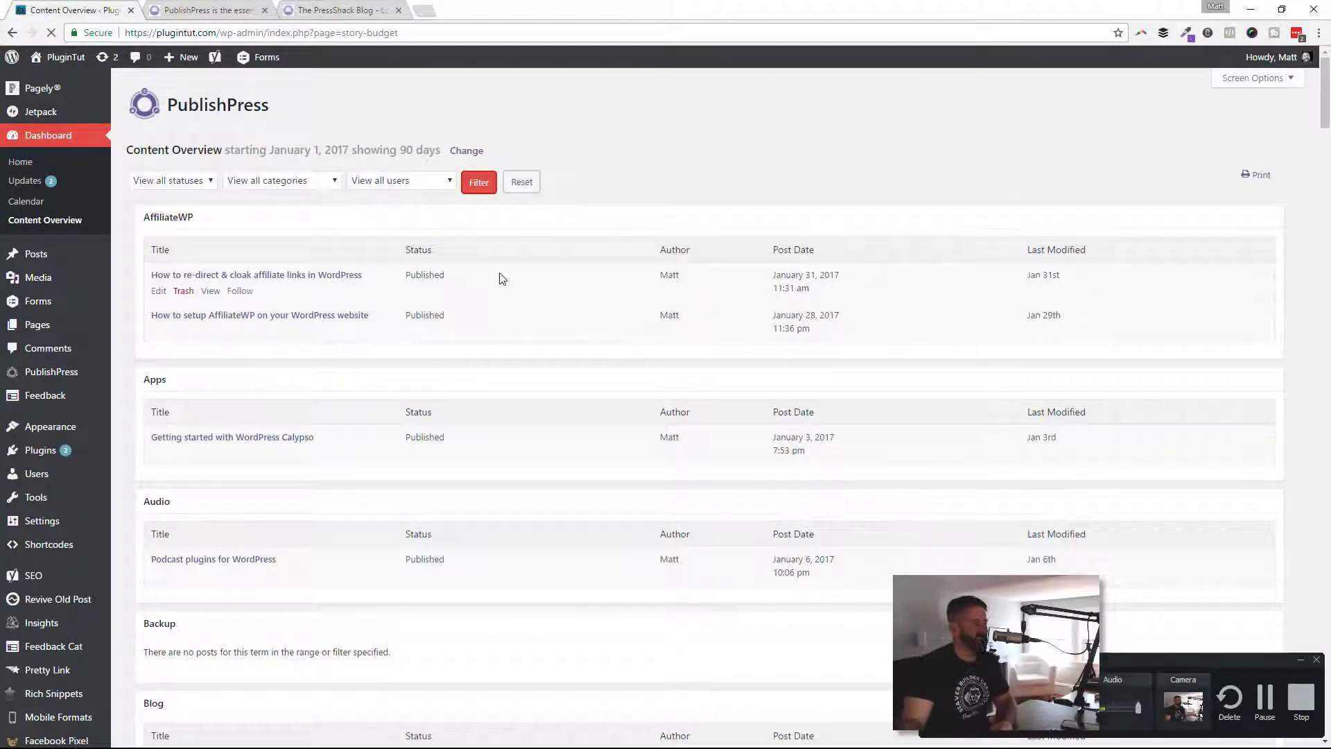
Step: Examine the Content Overview's start date picker and its status and user filter options
{"action": "left_click", "coordinate": [464, 151]}
{"action": "left_click", "coordinate": [305, 154]}
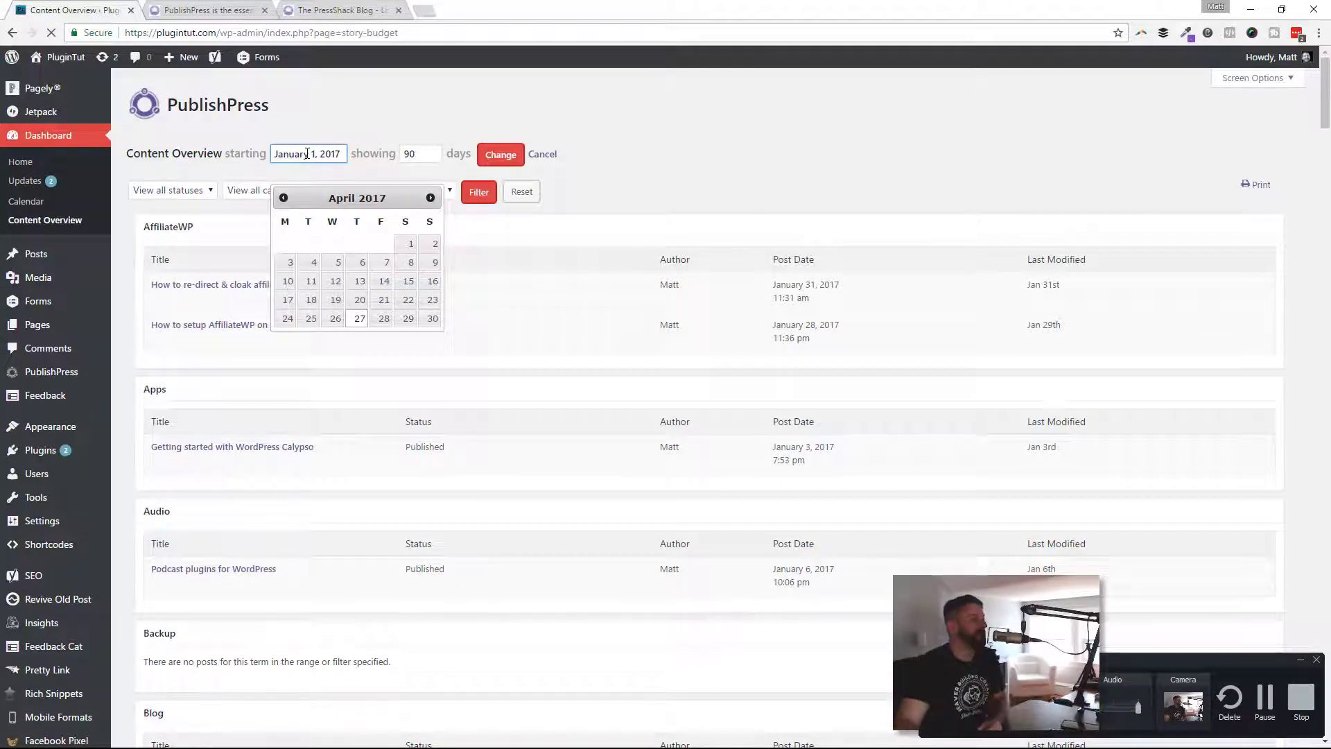
{"action": "left_click", "coordinate": [756, 185]}
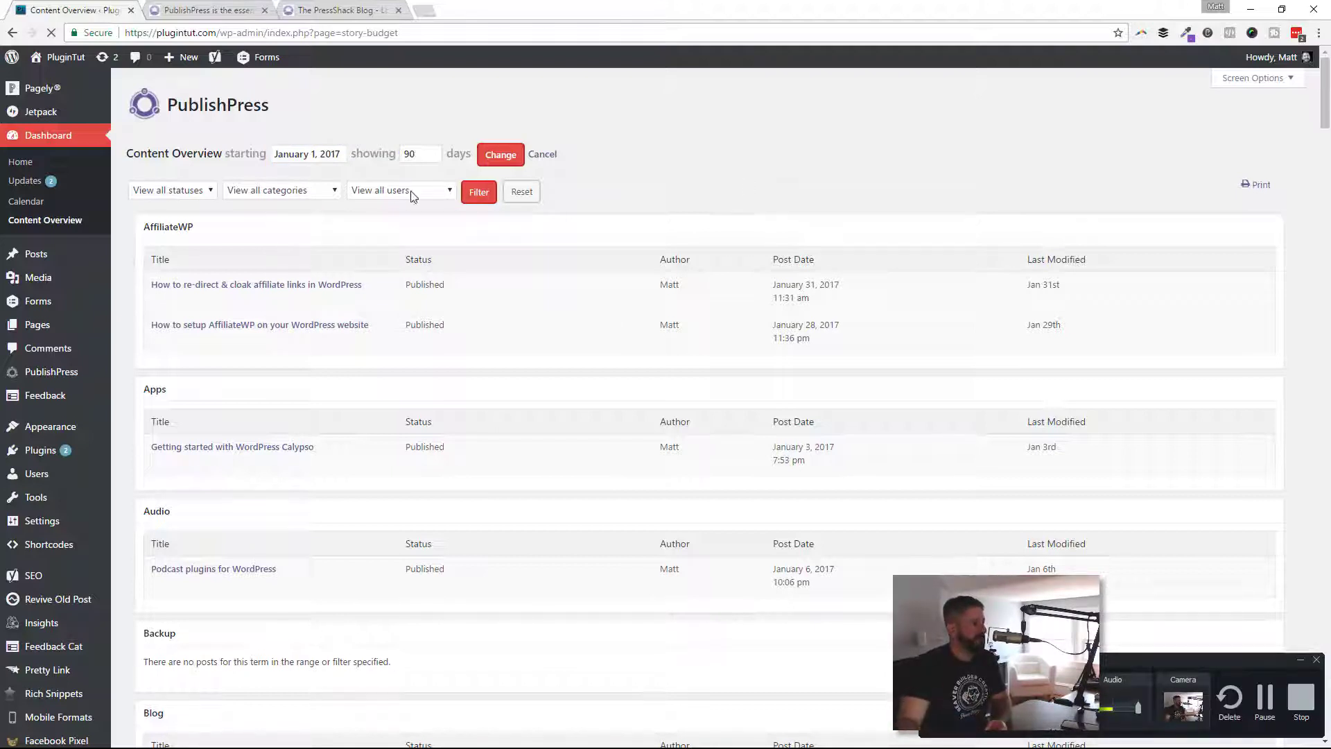
{"action": "left_click", "coordinate": [215, 190]}
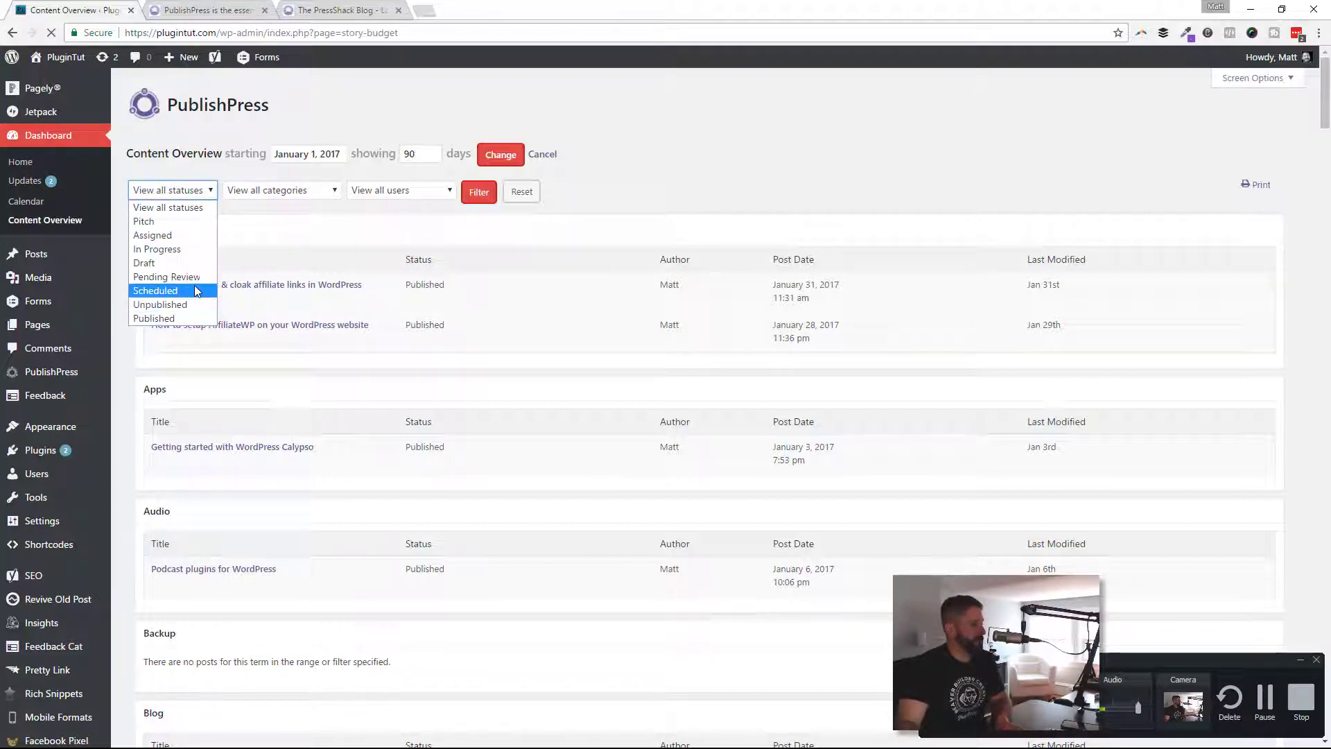
{"action": "left_click", "coordinate": [288, 225]}
{"action": "left_click", "coordinate": [386, 194]}
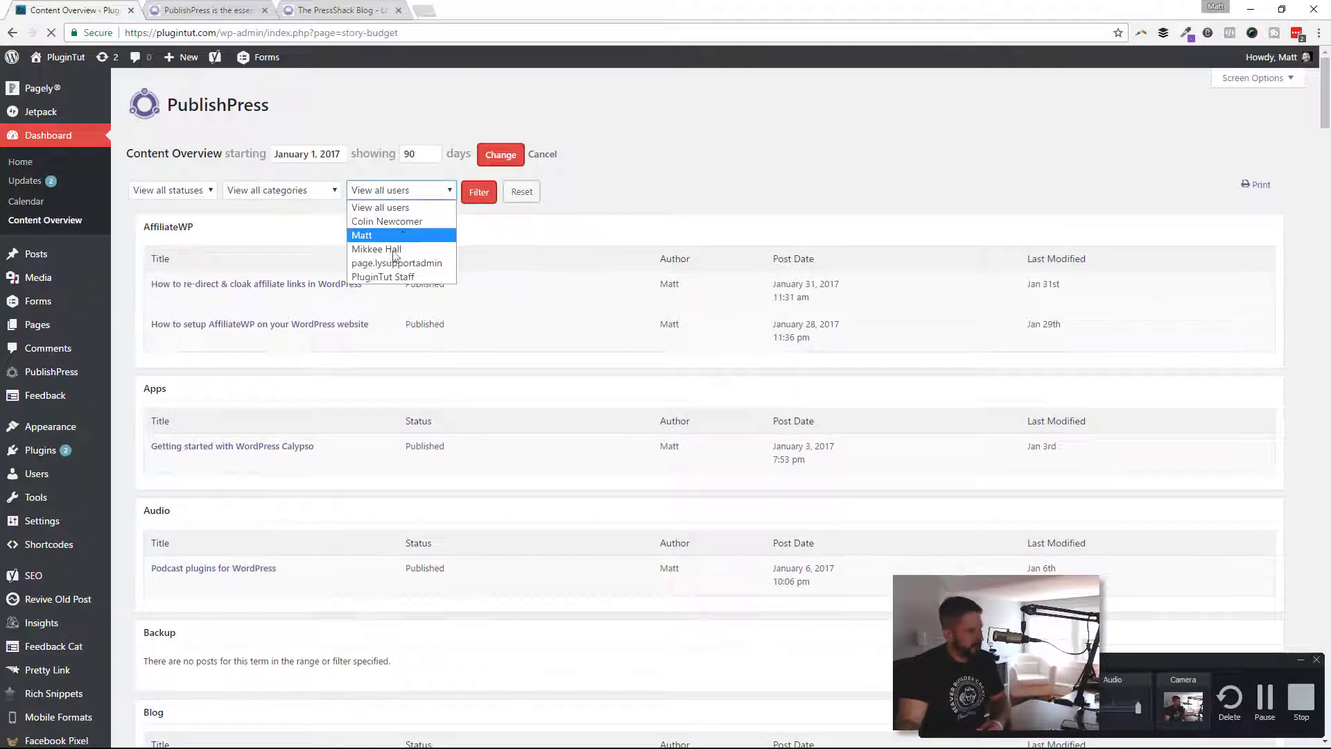
{"action": "left_click", "coordinate": [762, 181]}
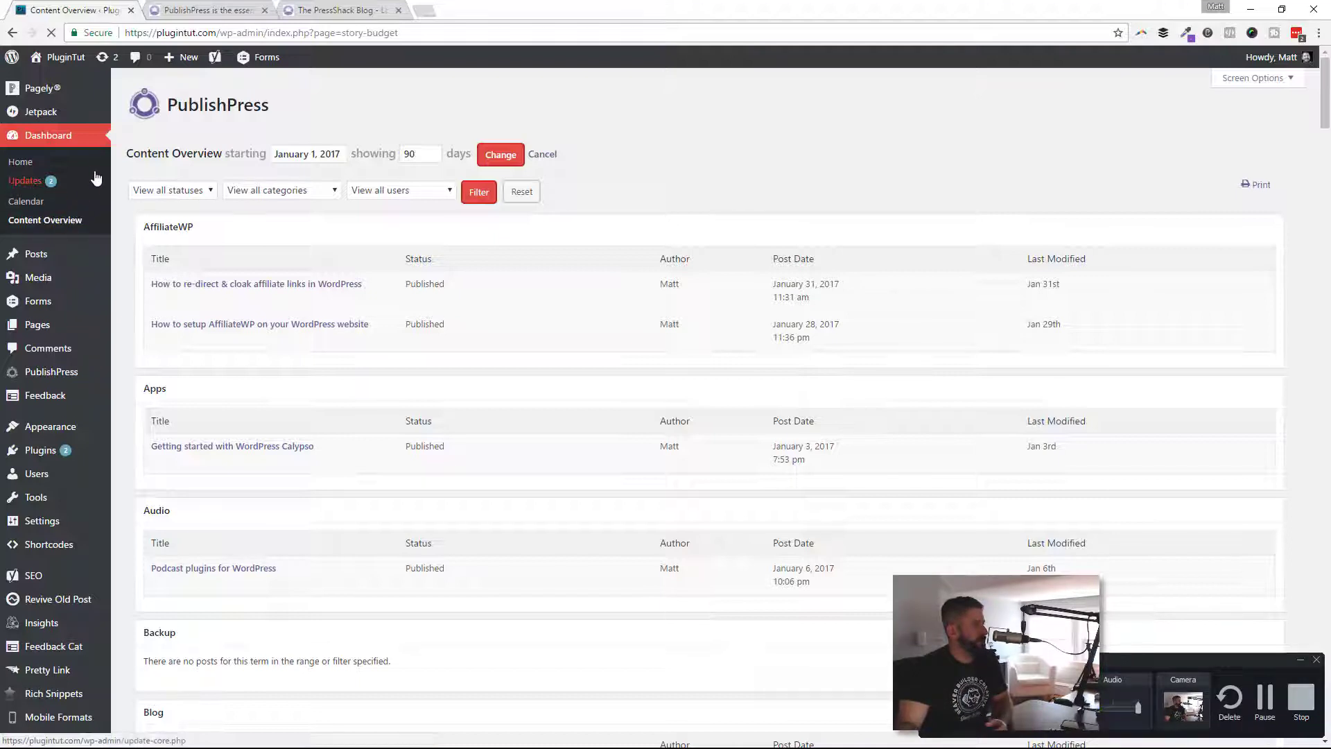
Step: Open the "WordPress meetup" post for editing from the list of all posts and collapse its Yoast SEO section
{"action": "mouse_move", "coordinate": [85, 254]}
{"action": "left_click", "coordinate": [161, 259]}
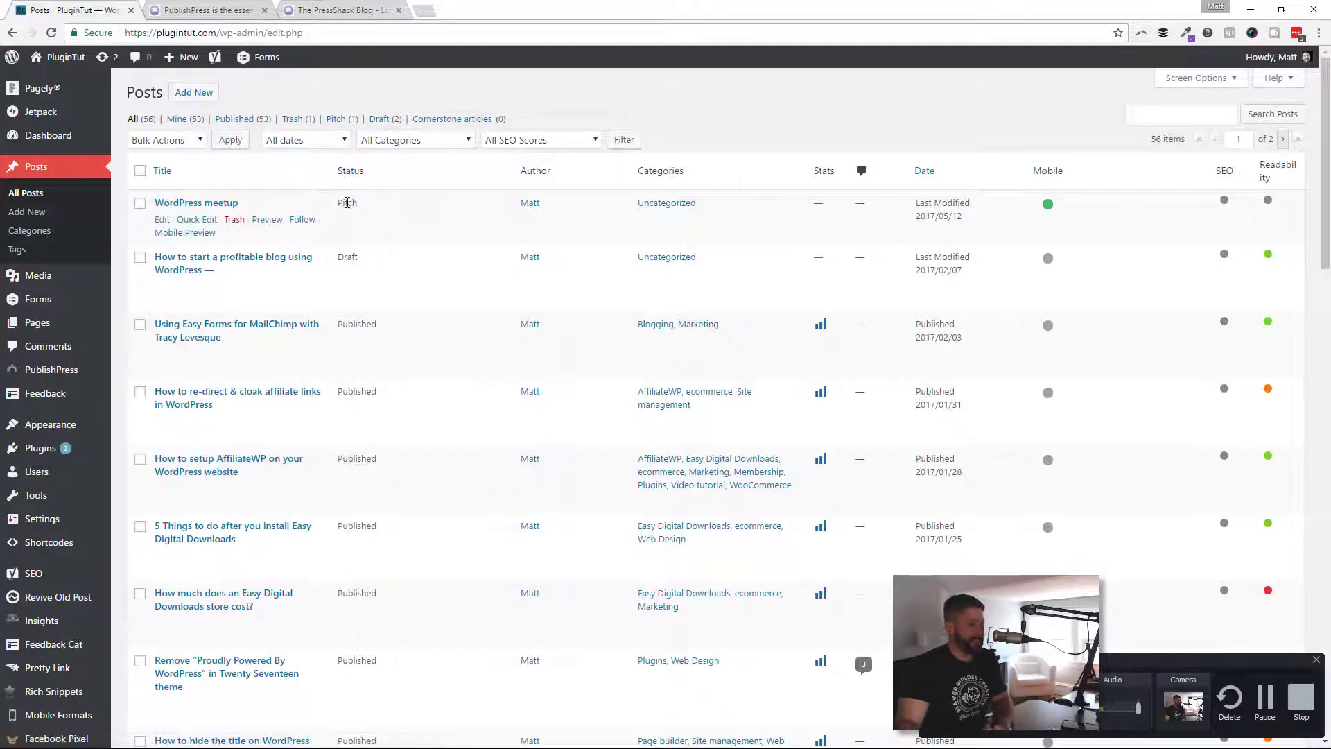
{"action": "left_click", "coordinate": [162, 219]}
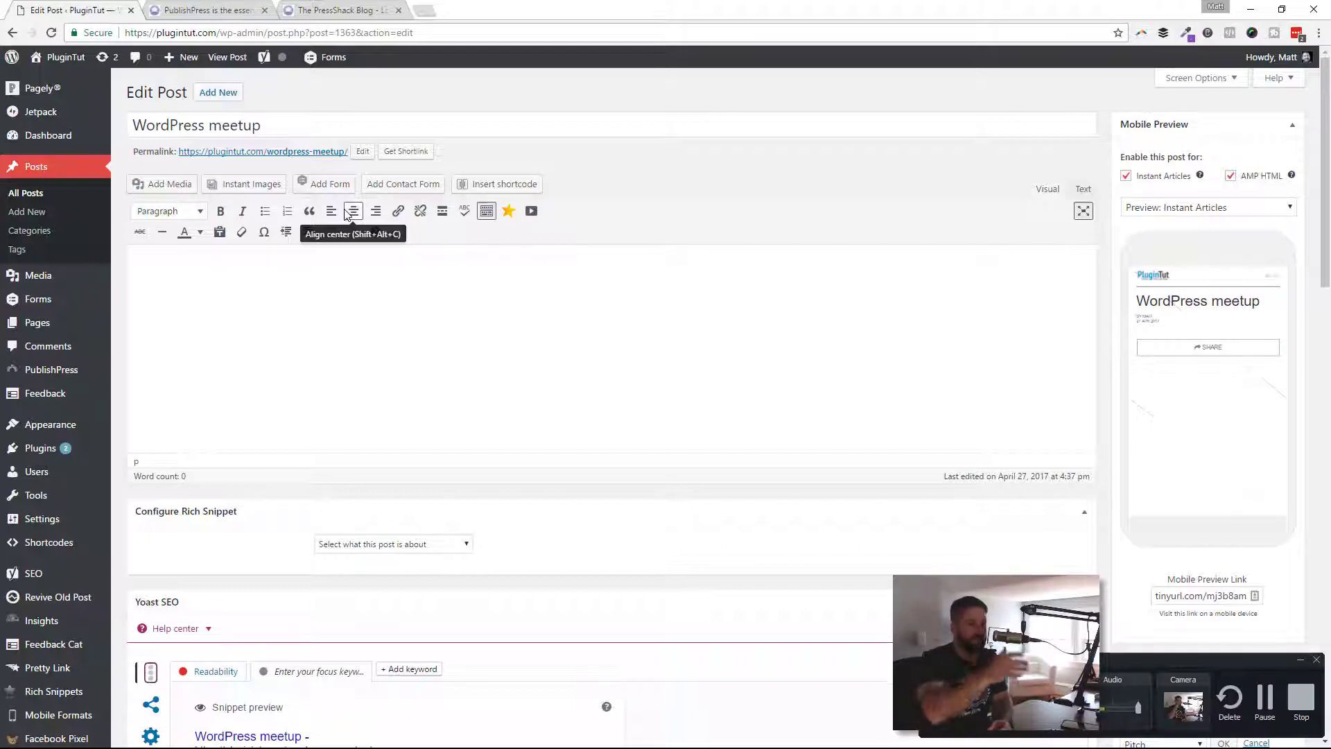
{"action": "left_click", "coordinate": [874, 608]}
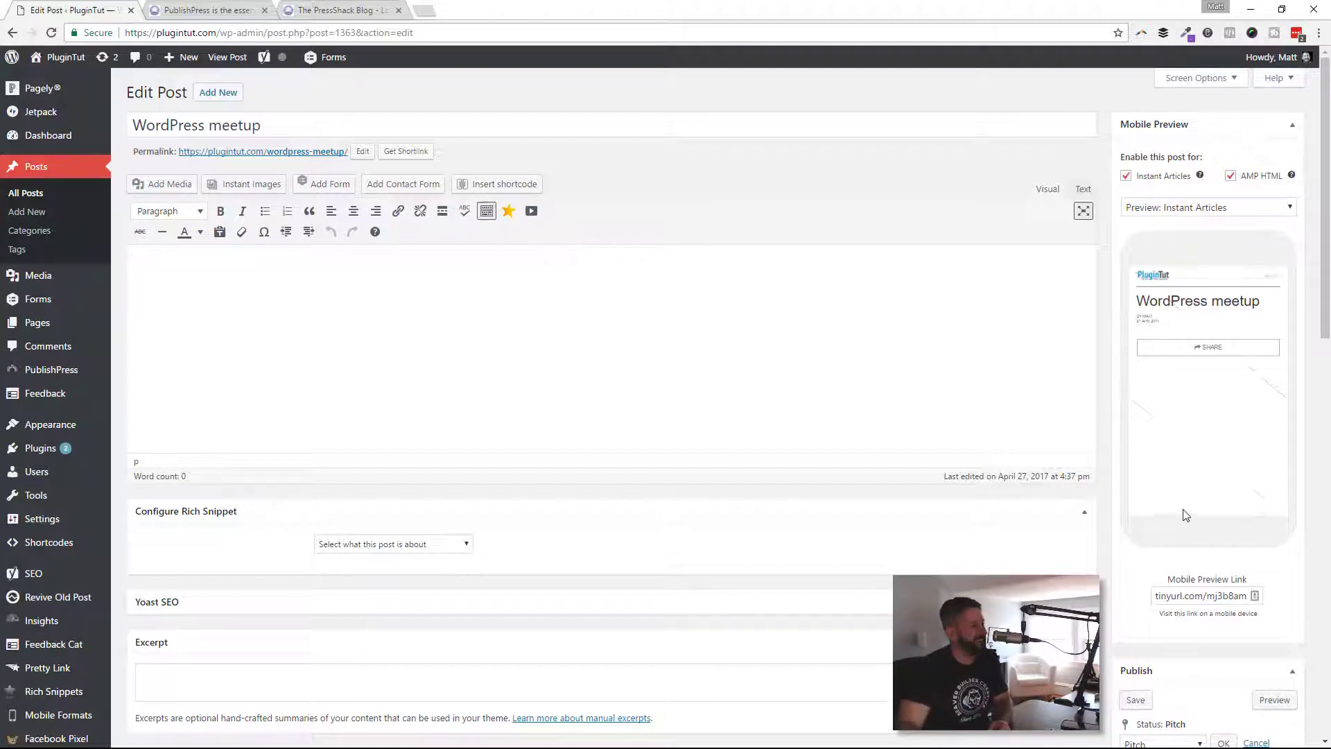
Step: Examine the status choices offered in the "WordPress meetup" post's publishing settings
{"action": "scroll", "coordinate": [1106, 472], "scroll_direction": "down", "scroll_amount": 5}
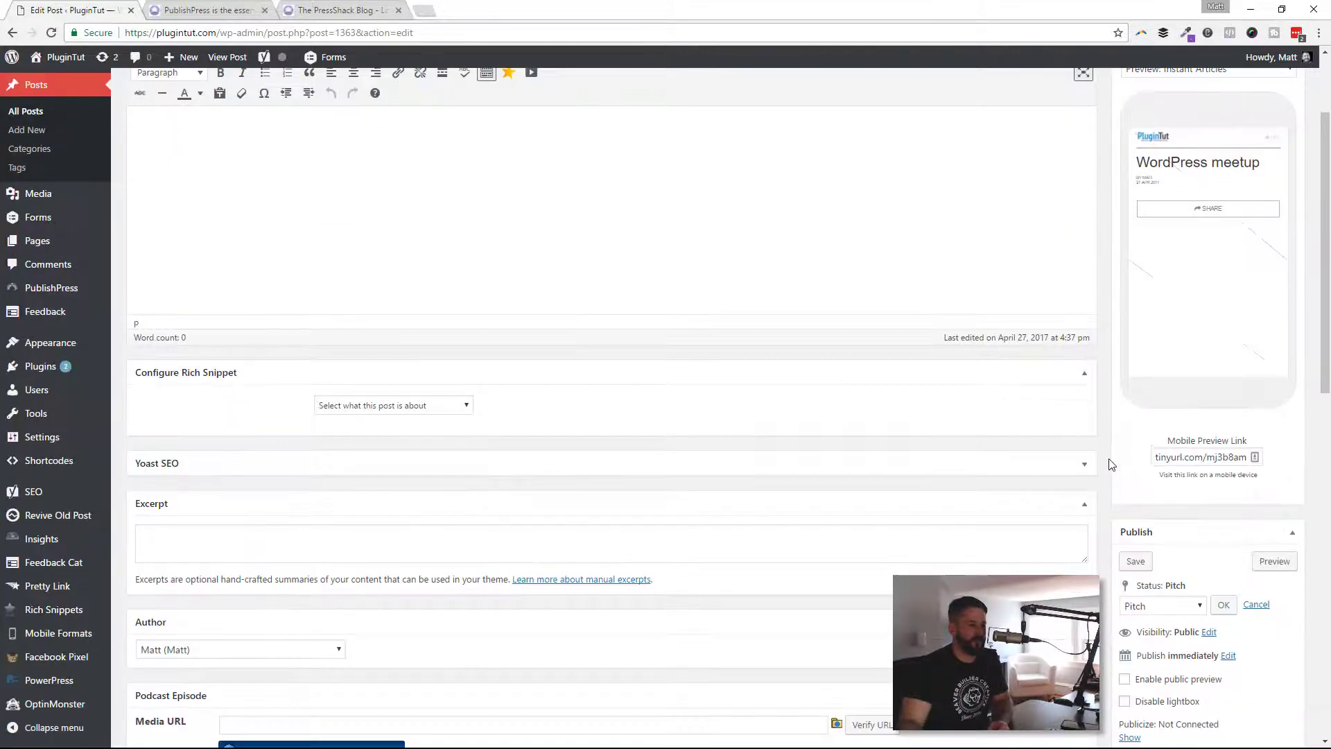
{"action": "scroll", "coordinate": [1114, 403], "scroll_direction": "down", "scroll_amount": 2}
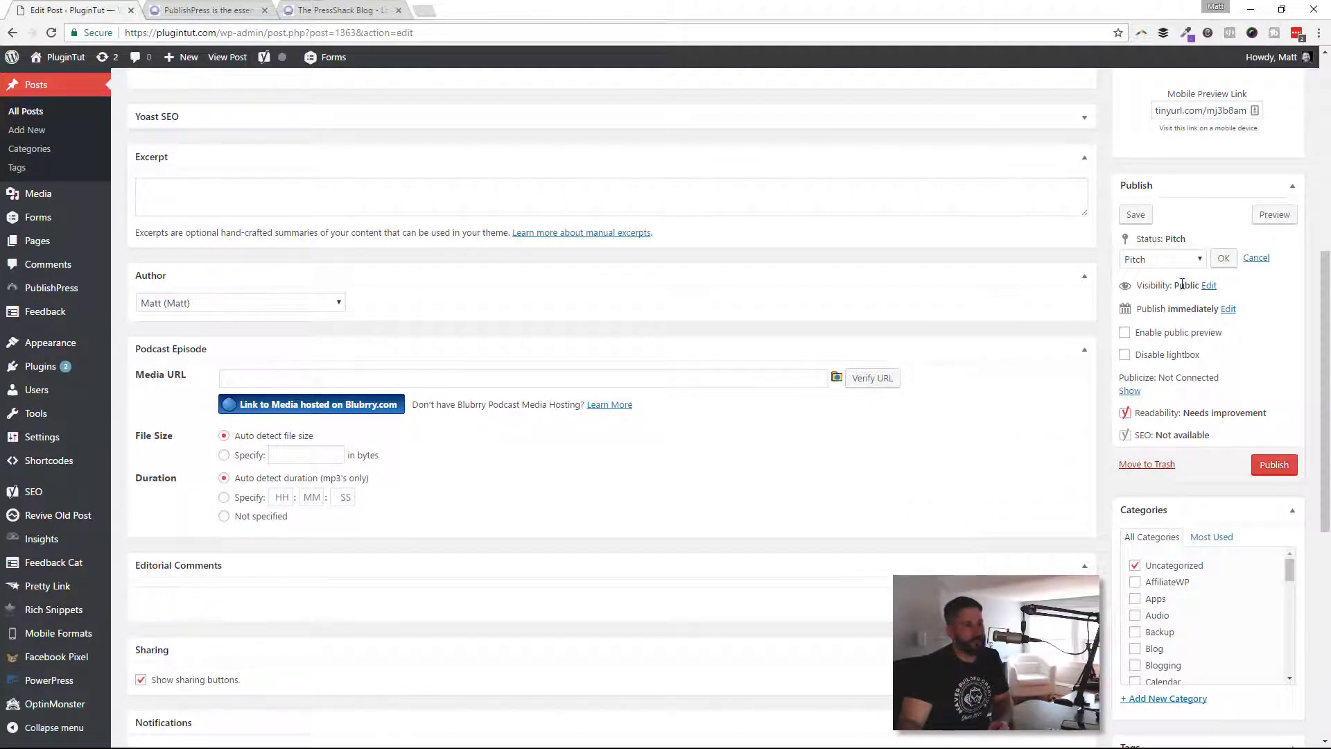
{"action": "left_click", "coordinate": [1189, 260]}
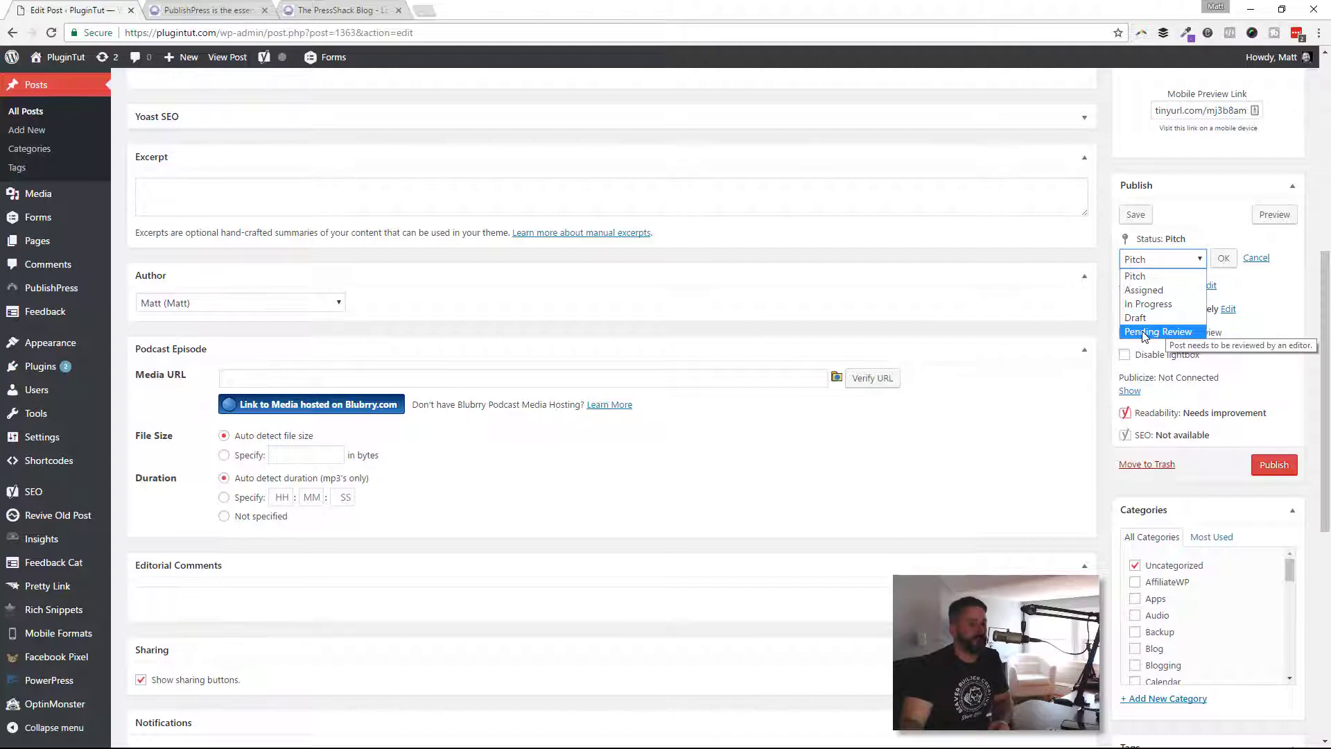
{"action": "left_click", "coordinate": [1213, 333]}
{"action": "left_click", "coordinate": [1192, 261]}
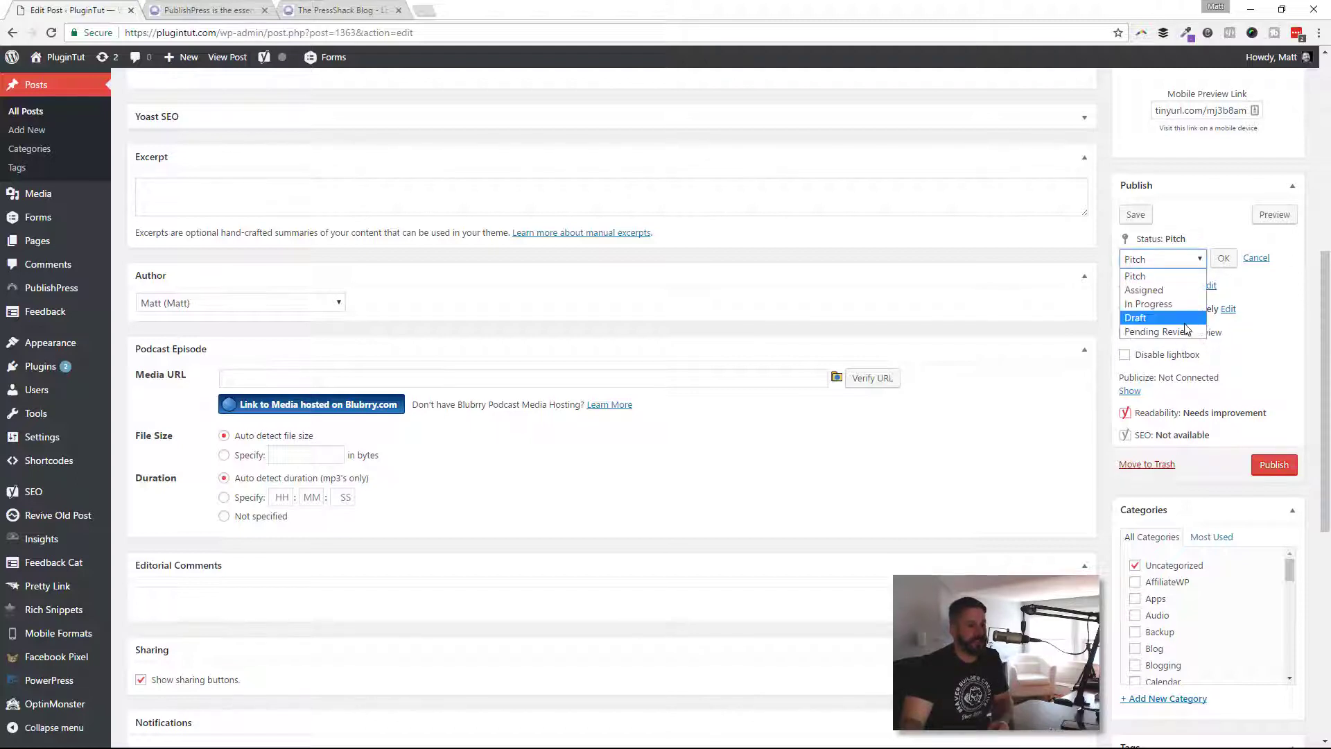
{"action": "left_click", "coordinate": [1251, 291]}
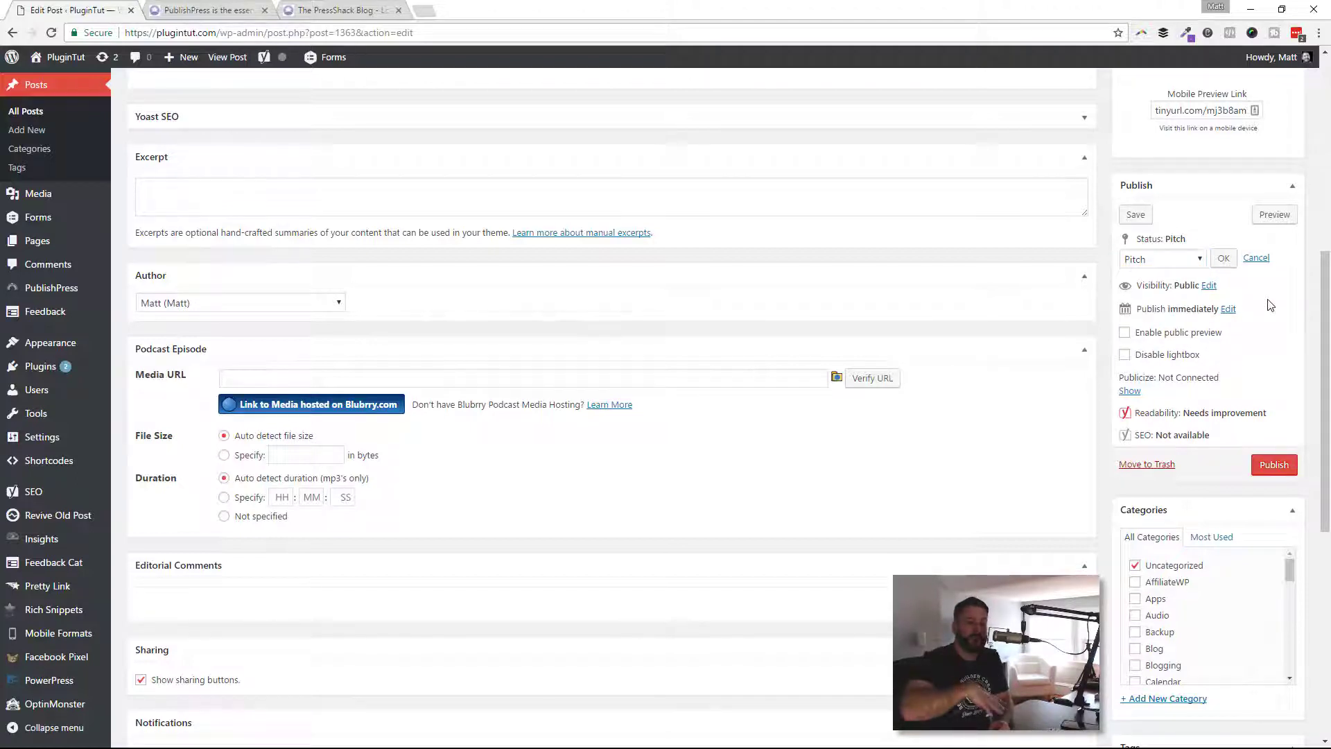
{"action": "left_click", "coordinate": [1176, 262]}
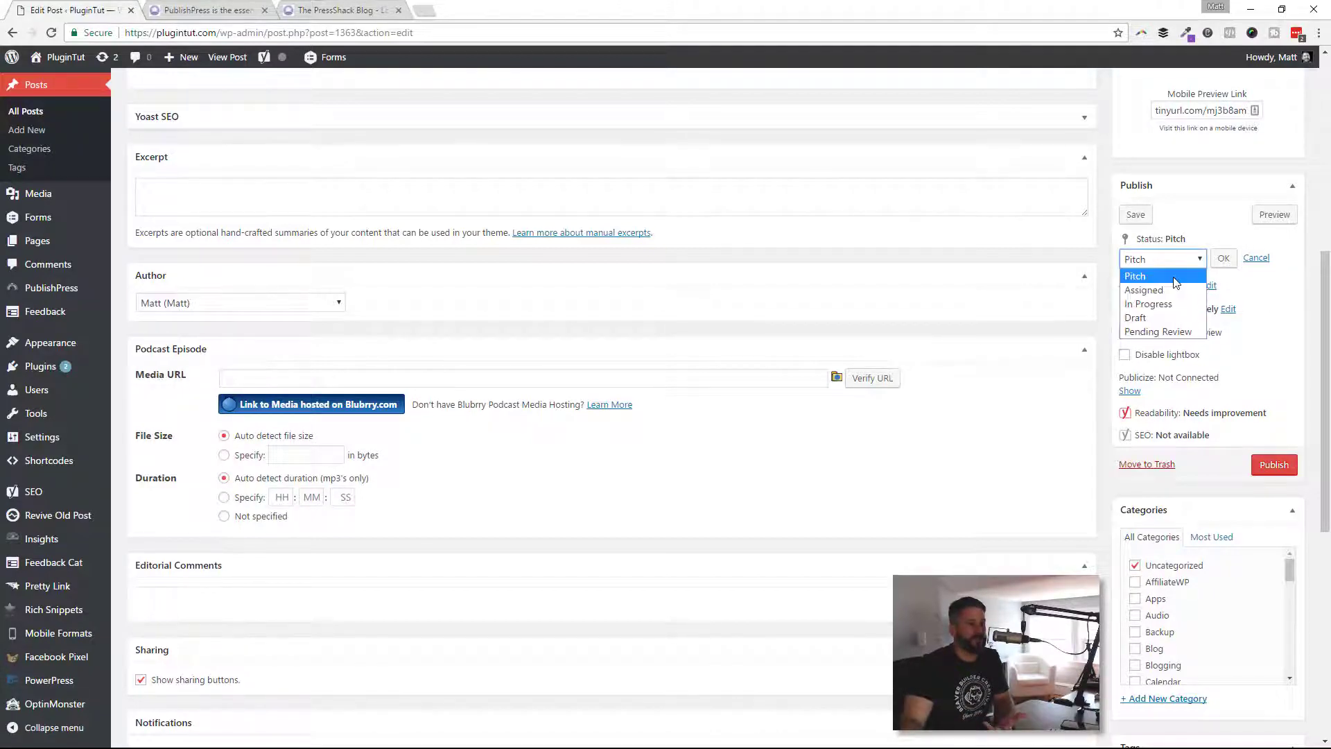
{"action": "left_click", "coordinate": [1284, 310]}
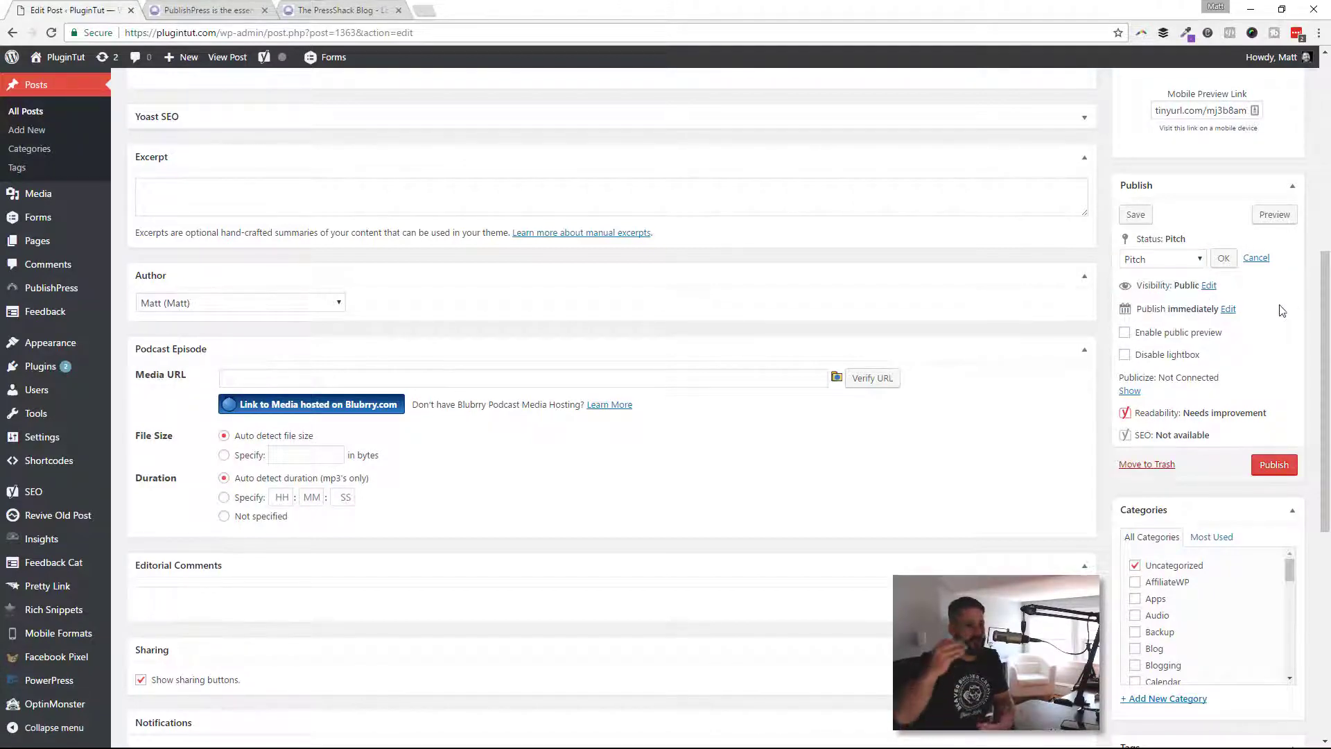
Step: Set the First Draft Date in the "WordPress meetup" post's metadata to May 17 2017
{"action": "scroll", "coordinate": [1246, 319], "scroll_direction": "down", "scroll_amount": 7}
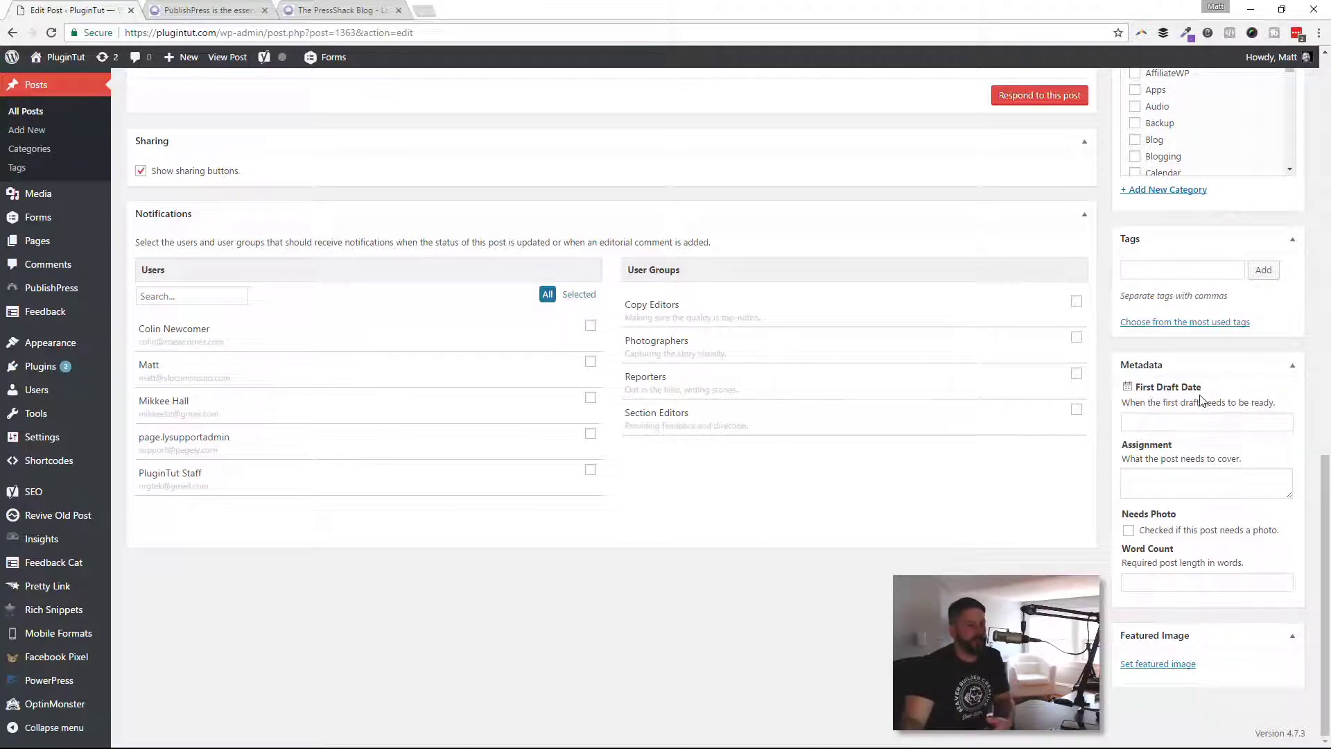
{"action": "left_click", "coordinate": [1182, 420]}
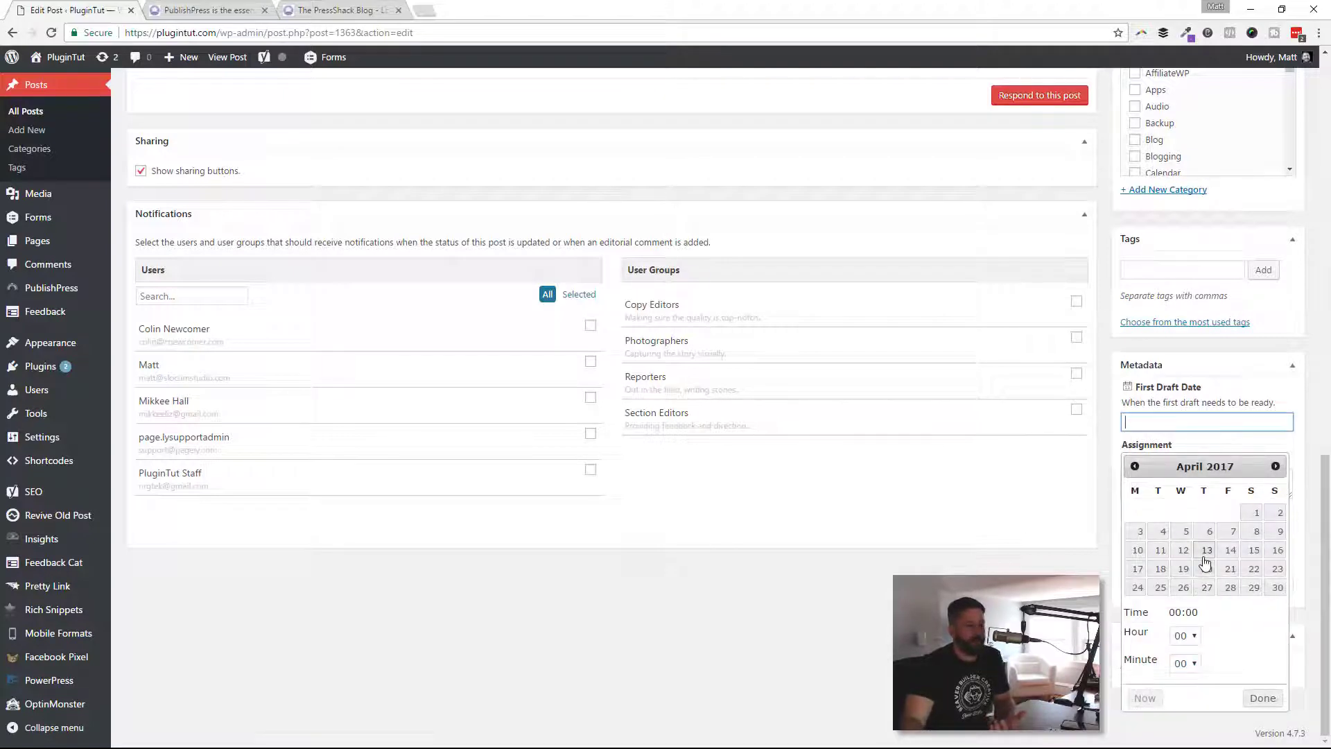
{"action": "left_click", "coordinate": [1275, 466]}
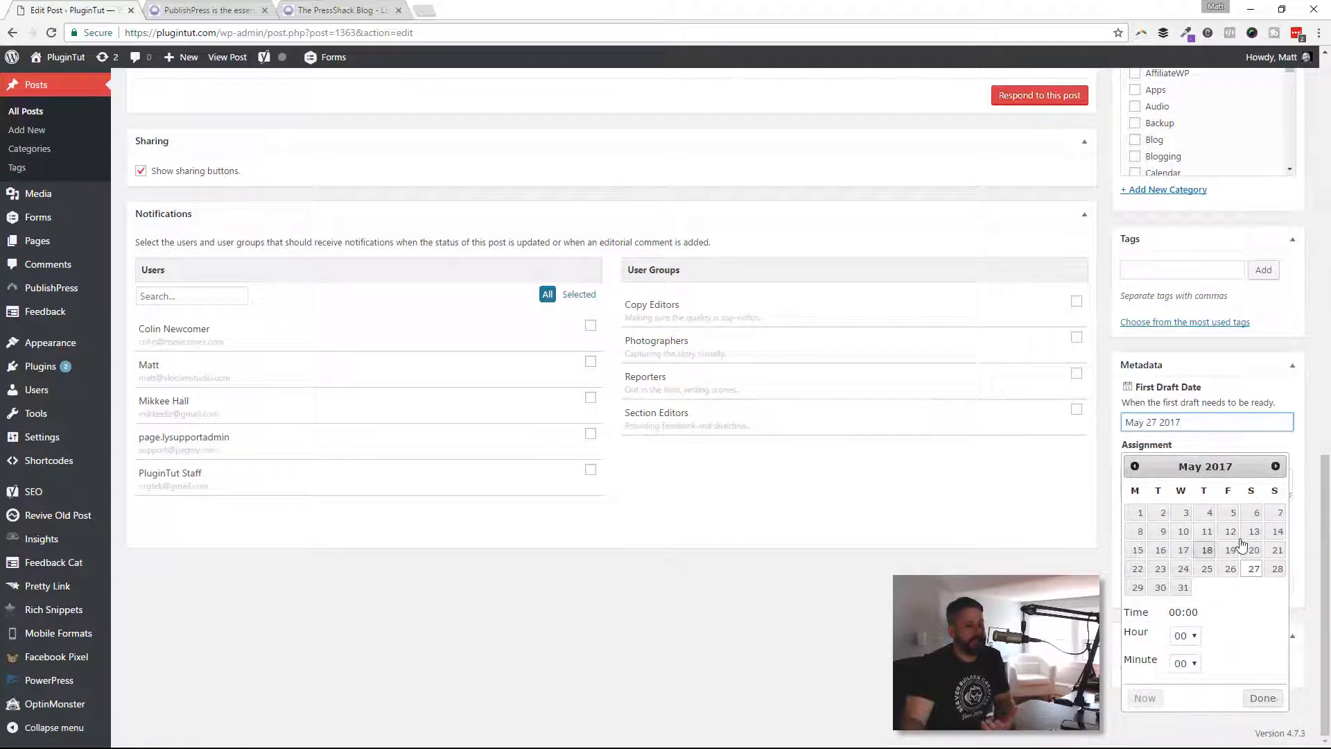
{"action": "left_click", "coordinate": [1183, 550]}
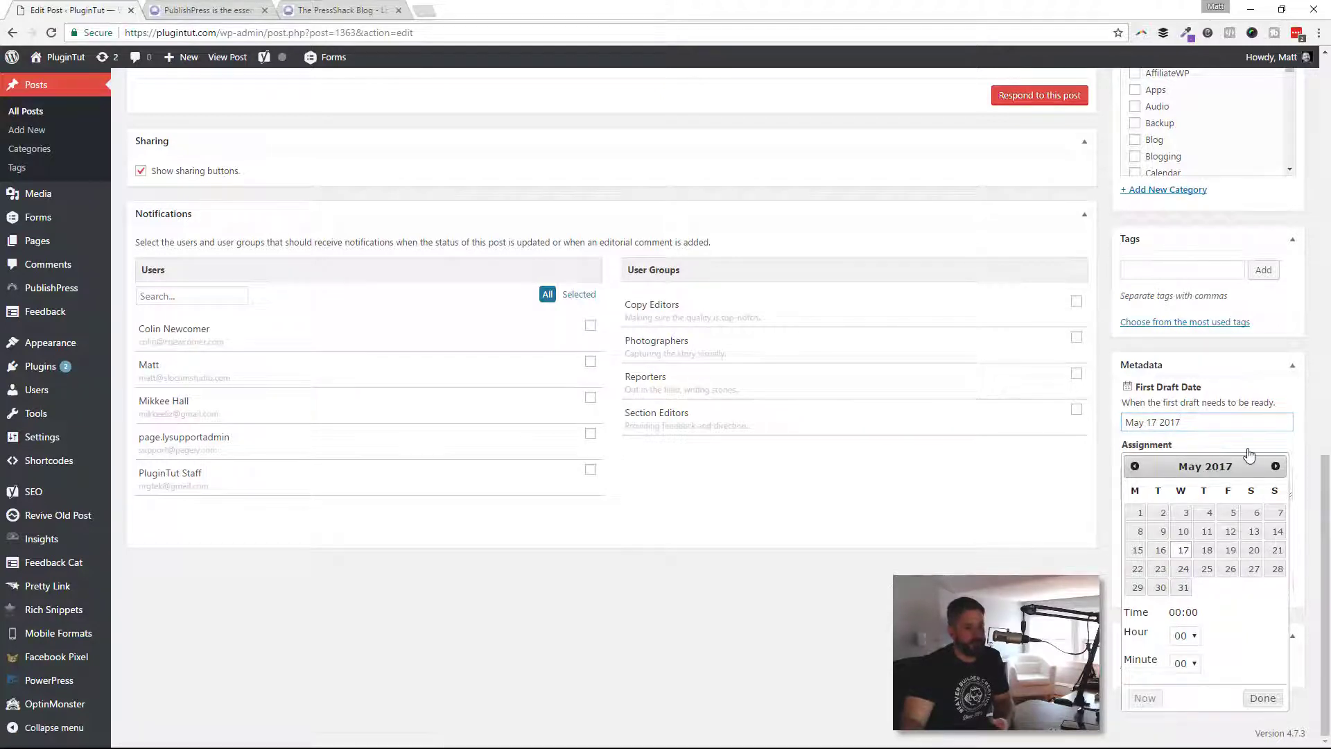
Step: Enter "We're going to talk about WordPress meetups." as the Assignment in the post's metadata
{"action": "left_click", "coordinate": [1179, 481]}
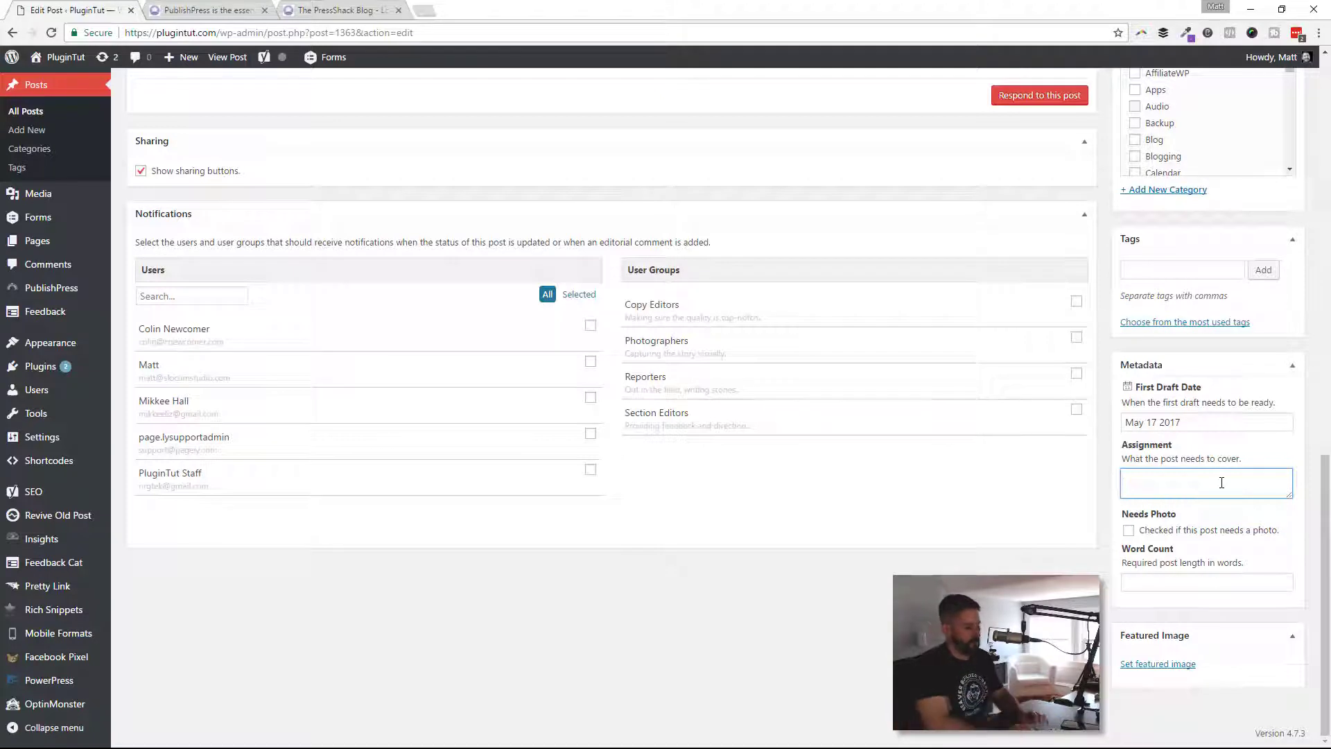
{"action": "type", "text": "We"}
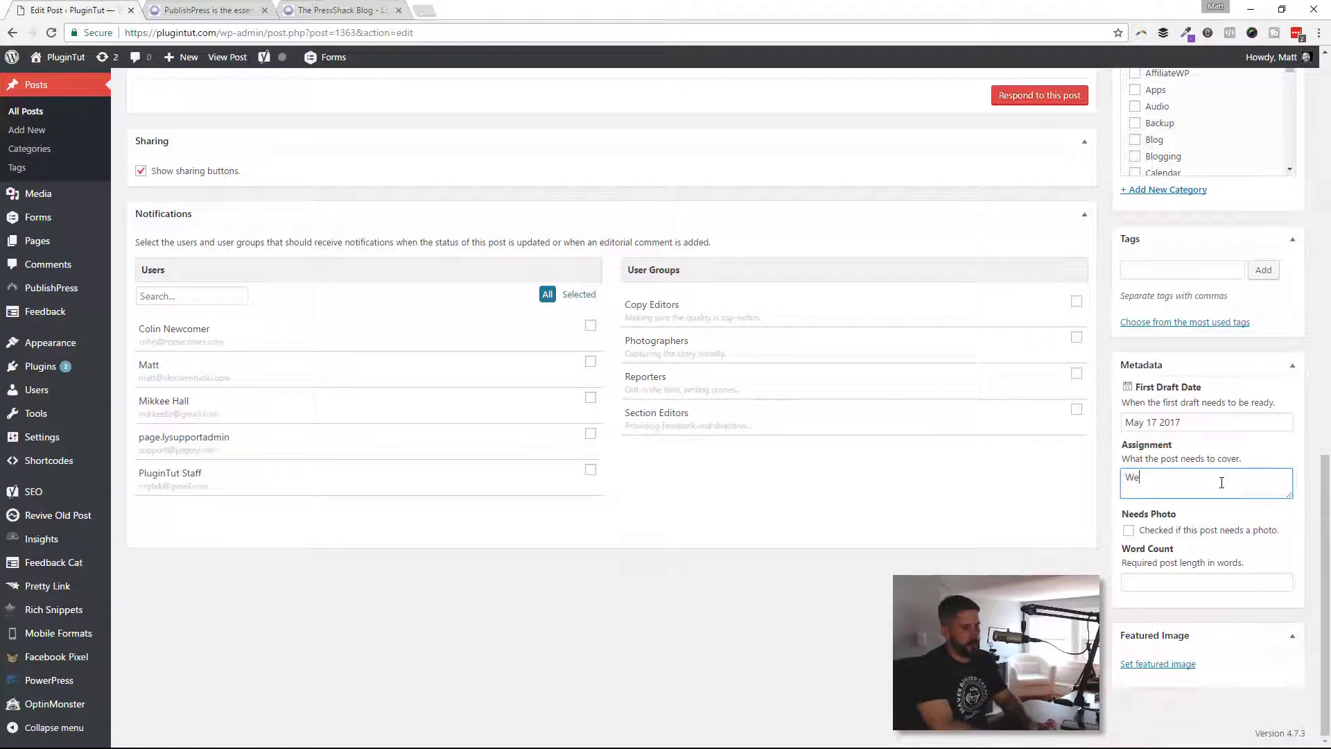
{"action": "type", "text": "'re going to talk ab"}
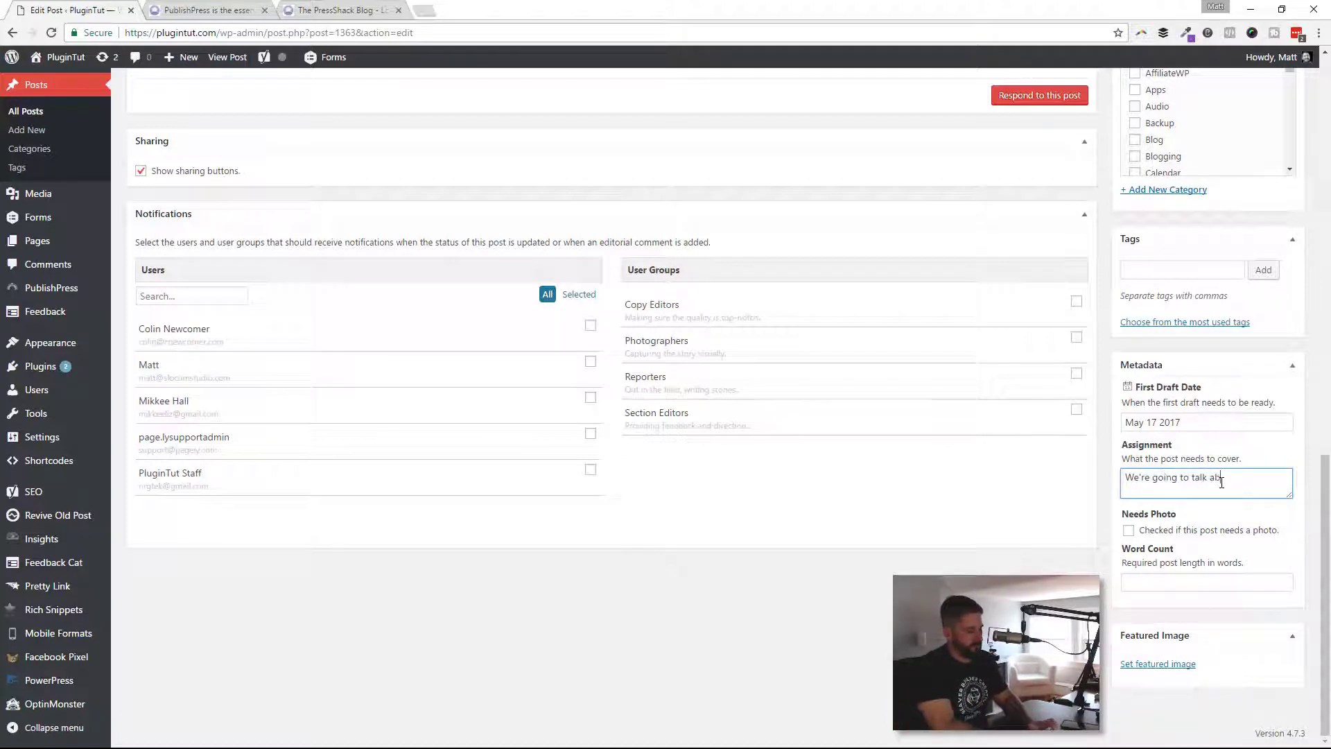
{"action": "type", "text": "out WordPress meetups."}
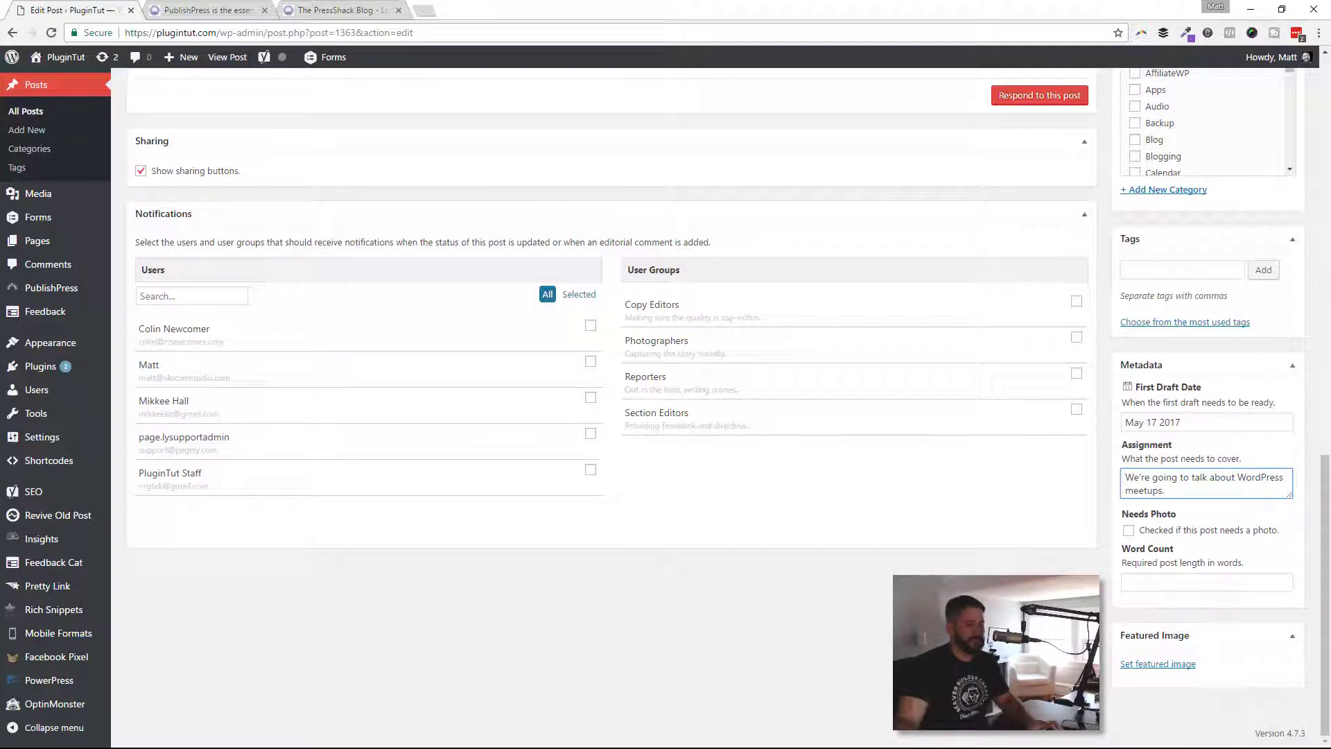
Step: Mark the post as needing a photo and set its required word count to 1000
{"action": "left_click", "coordinate": [1129, 531]}
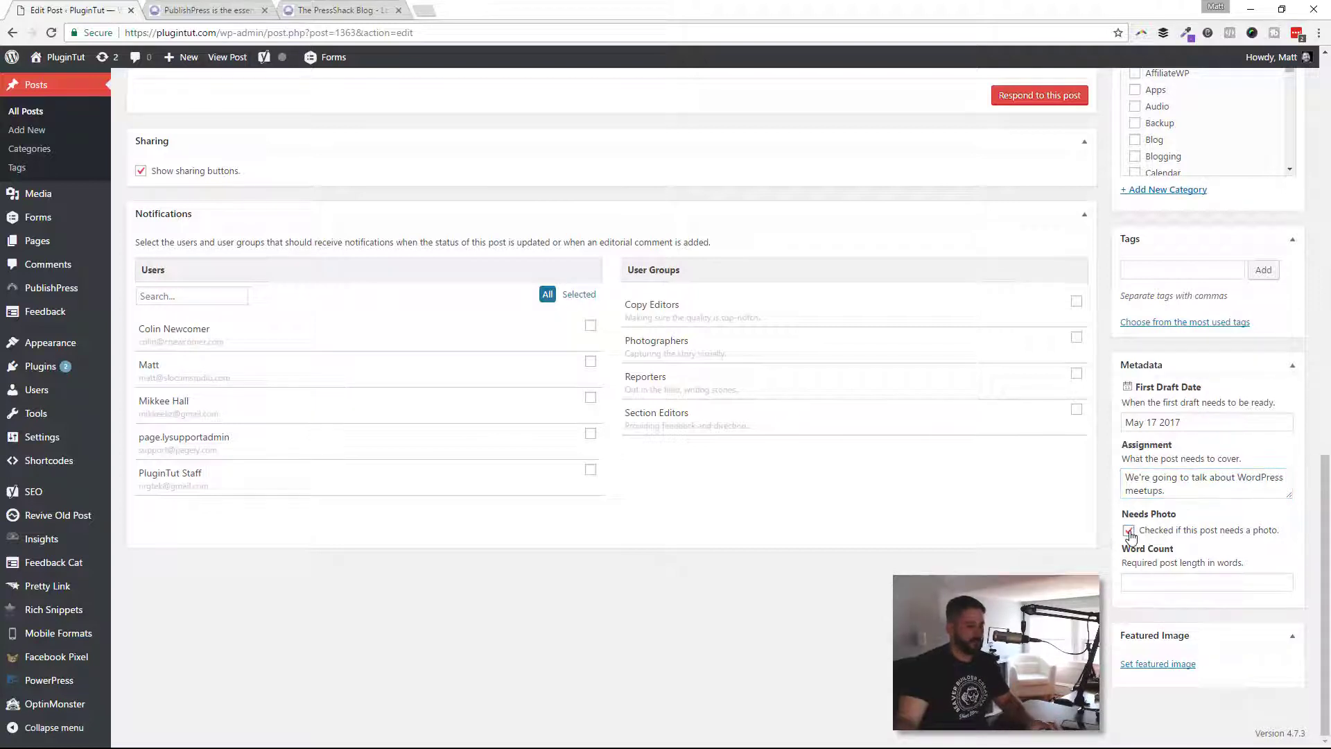
{"action": "left_click", "coordinate": [1163, 581]}
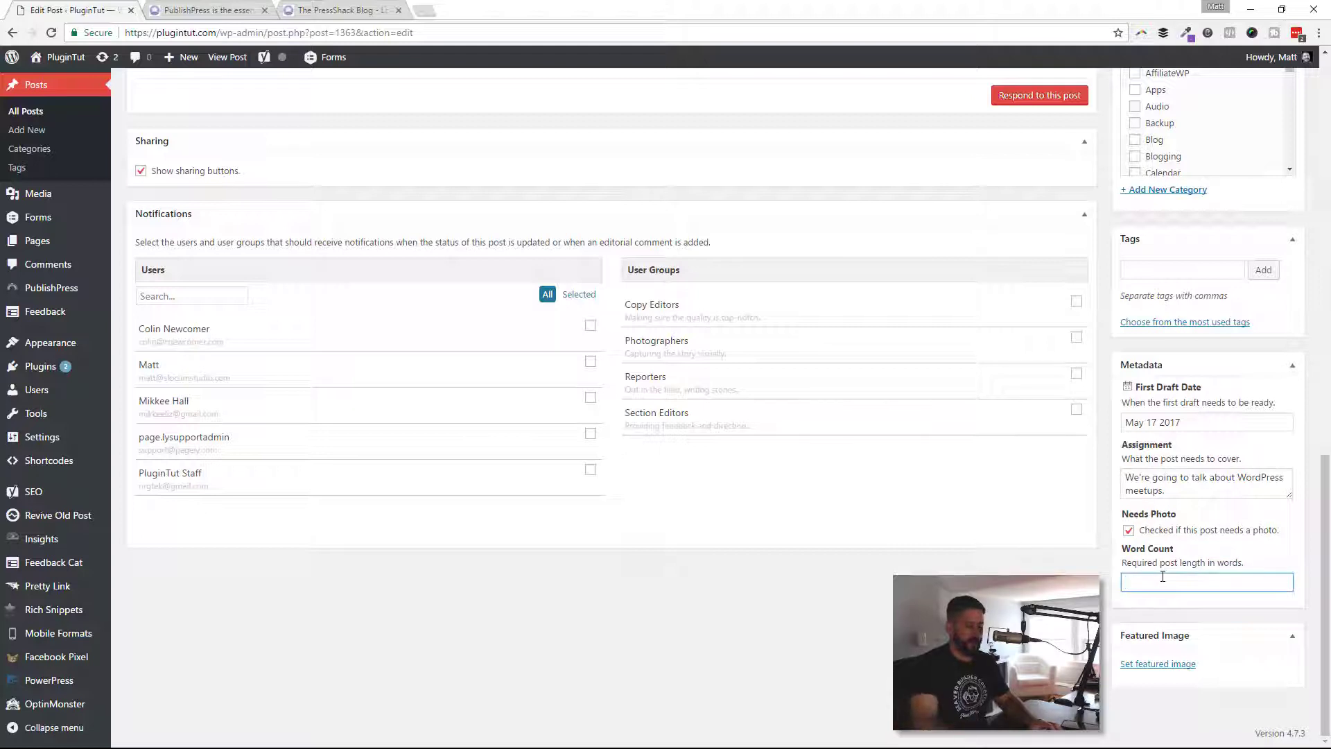
{"action": "type", "text": "1000"}
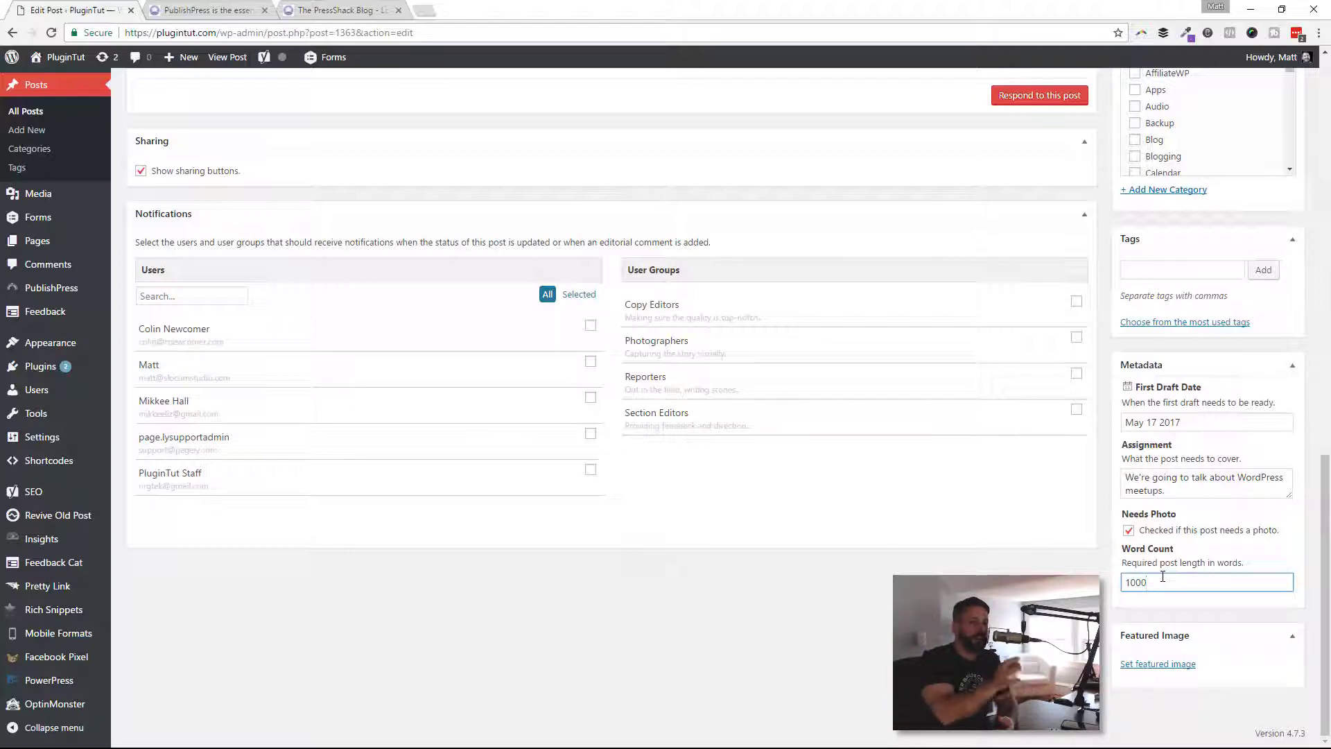
Step: Submit the editorial comment "This is agreat idea, let's make it happen." on the post
{"action": "scroll", "coordinate": [1082, 388], "scroll_direction": "up", "scroll_amount": 2}
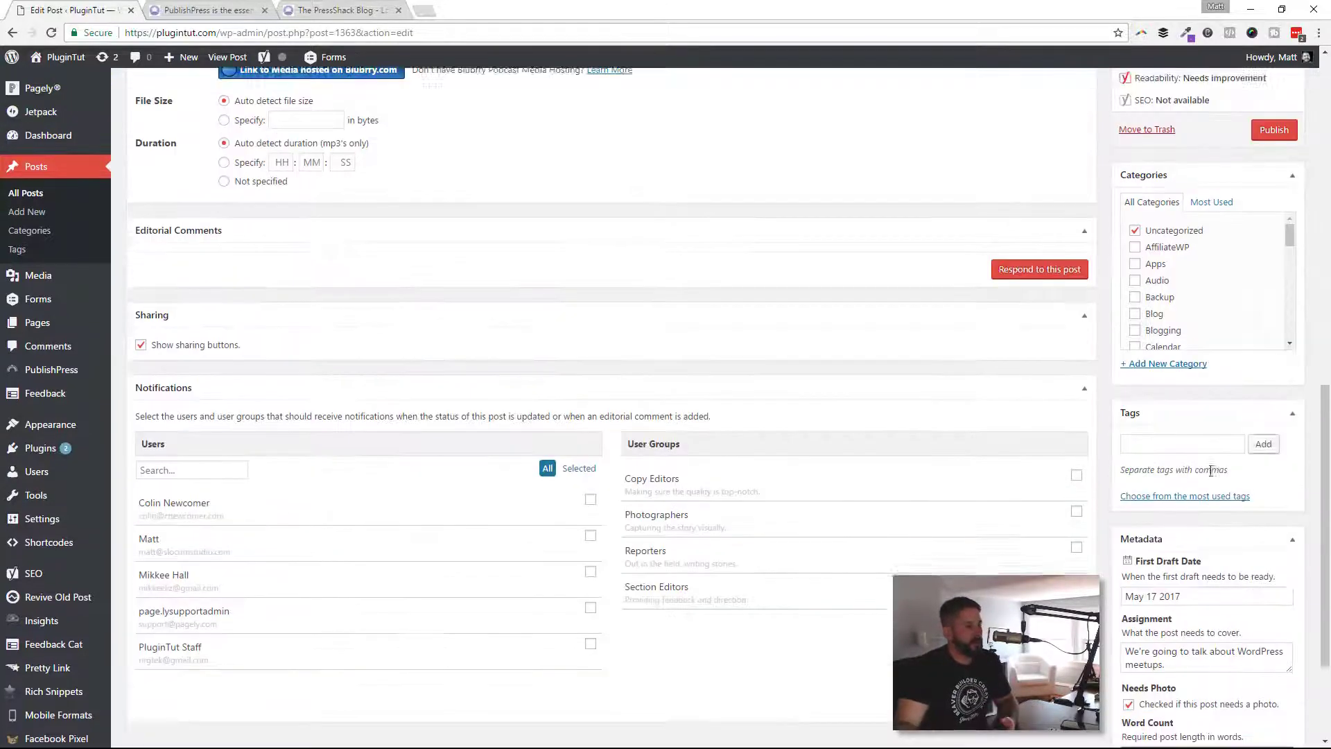
{"action": "scroll", "coordinate": [1061, 513], "scroll_direction": "down", "scroll_amount": 1}
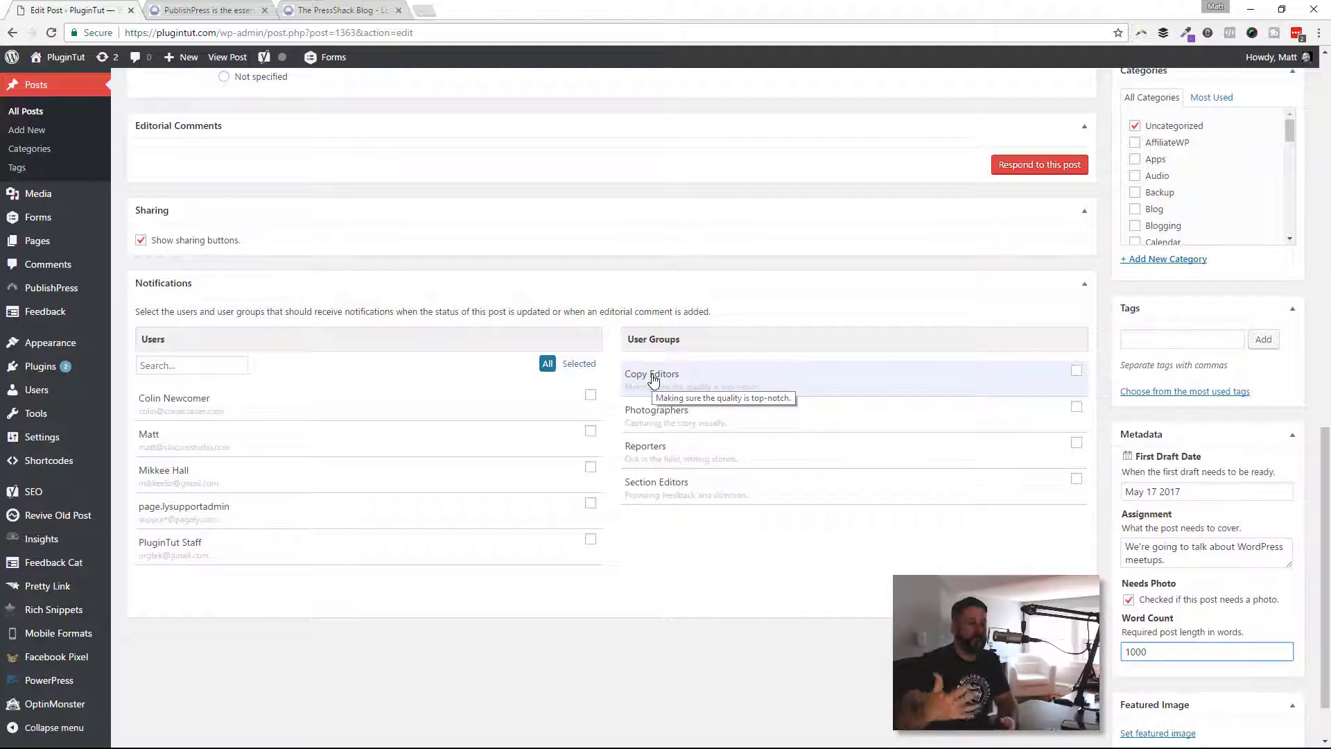
{"action": "scroll", "coordinate": [583, 312], "scroll_direction": "up", "scroll_amount": 1}
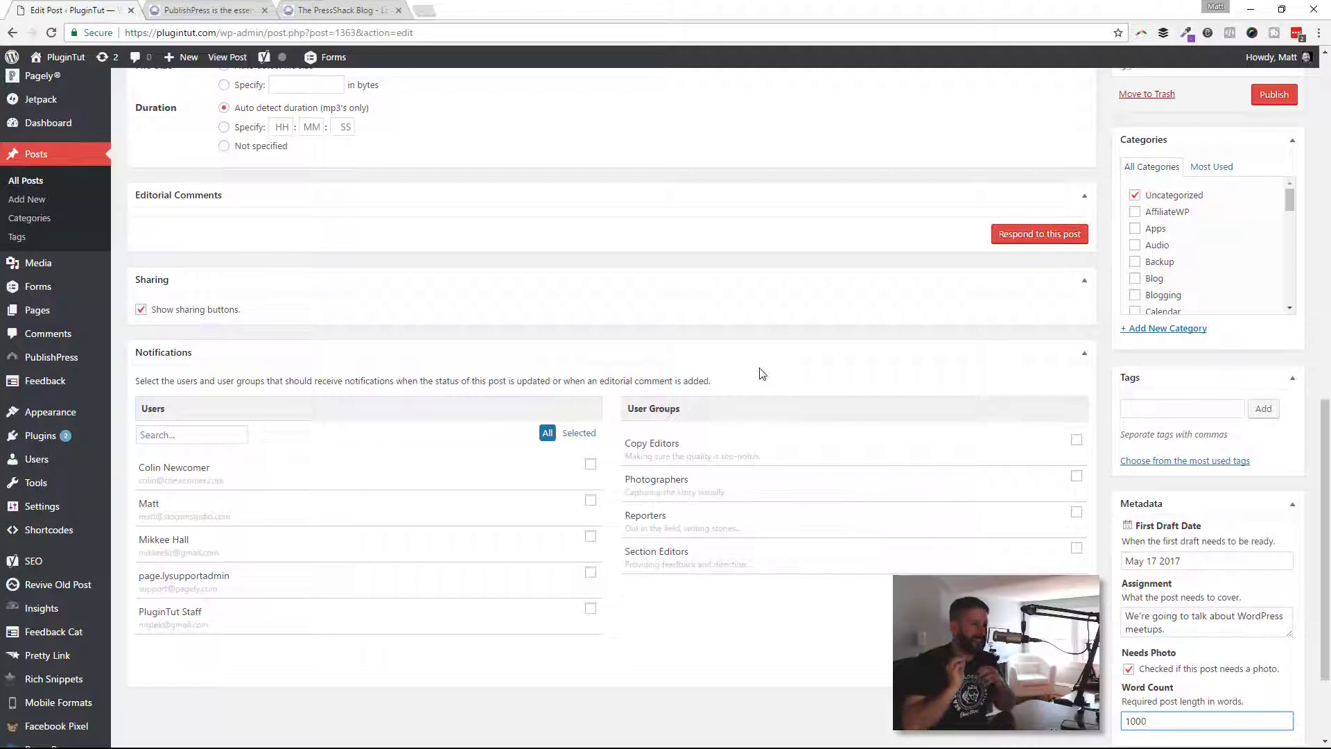
{"action": "left_click", "coordinate": [1056, 235]}
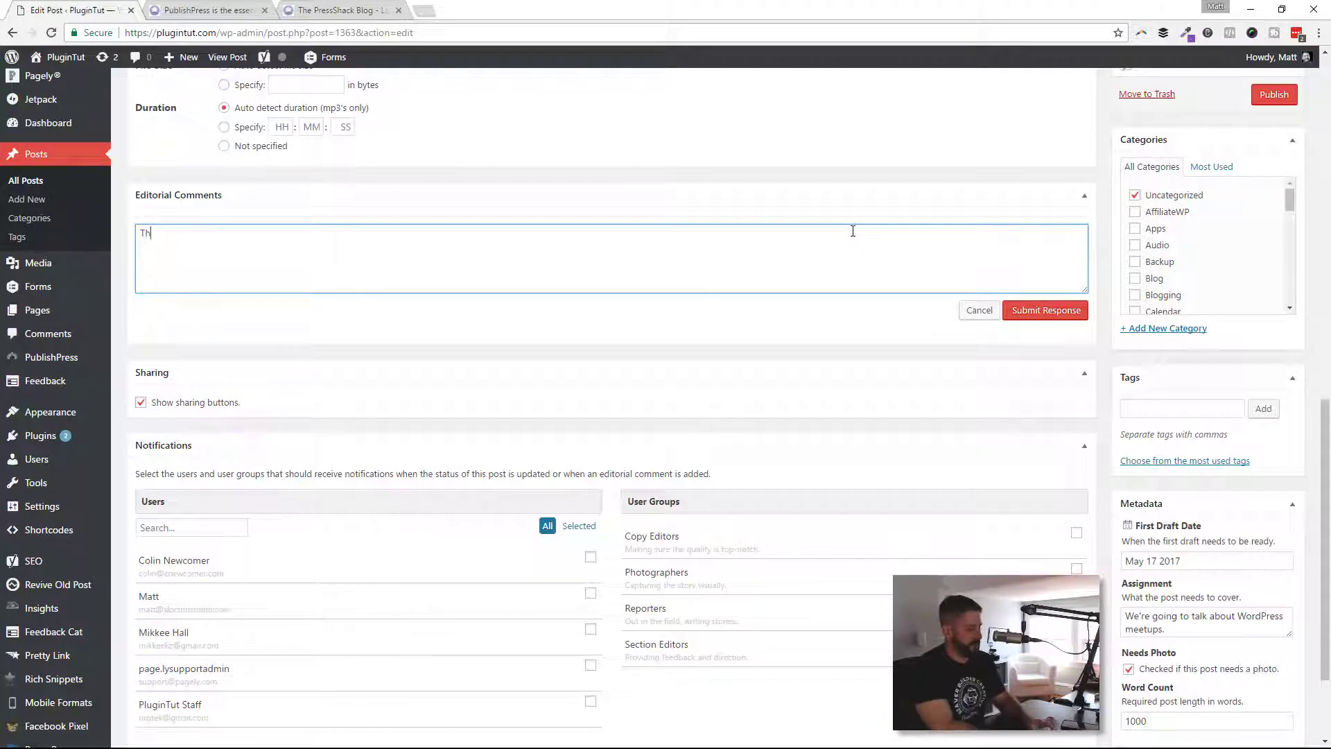
{"action": "type", "text": "This is agreat idea, "}
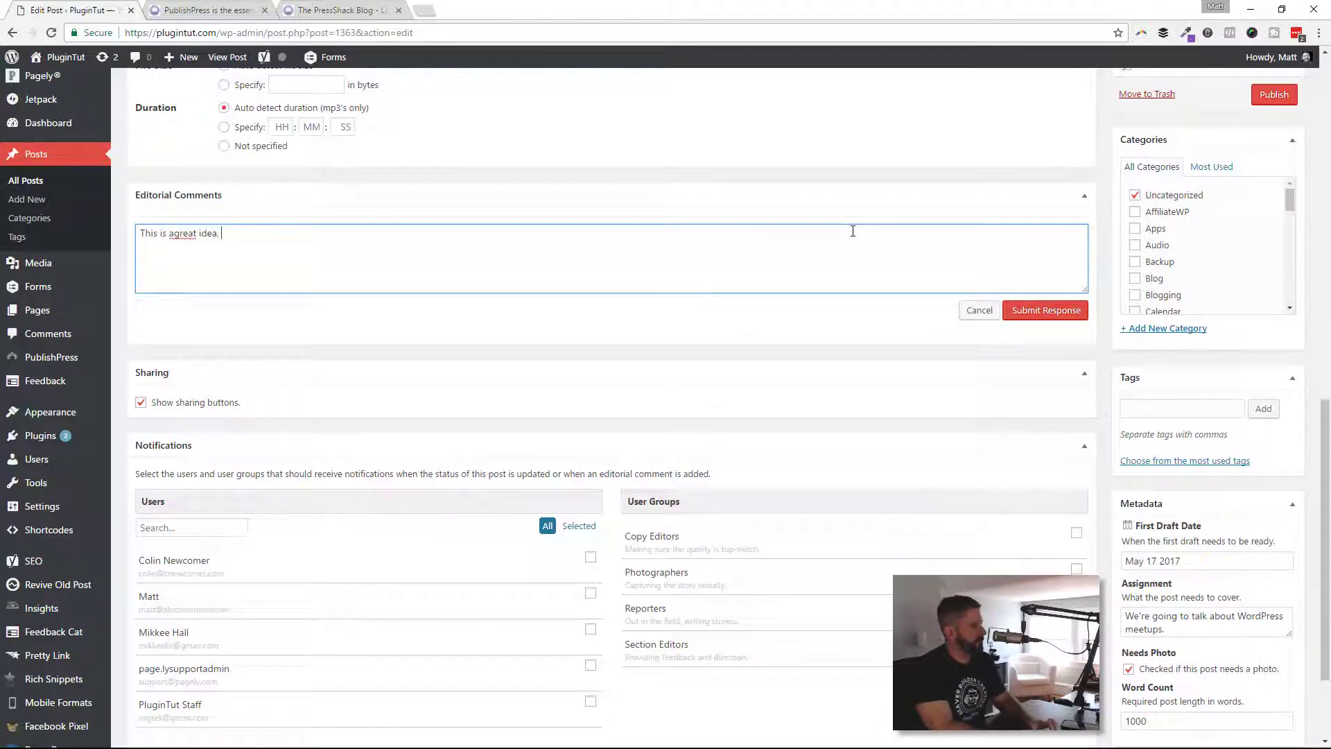
{"action": "type", "text": "let's "}
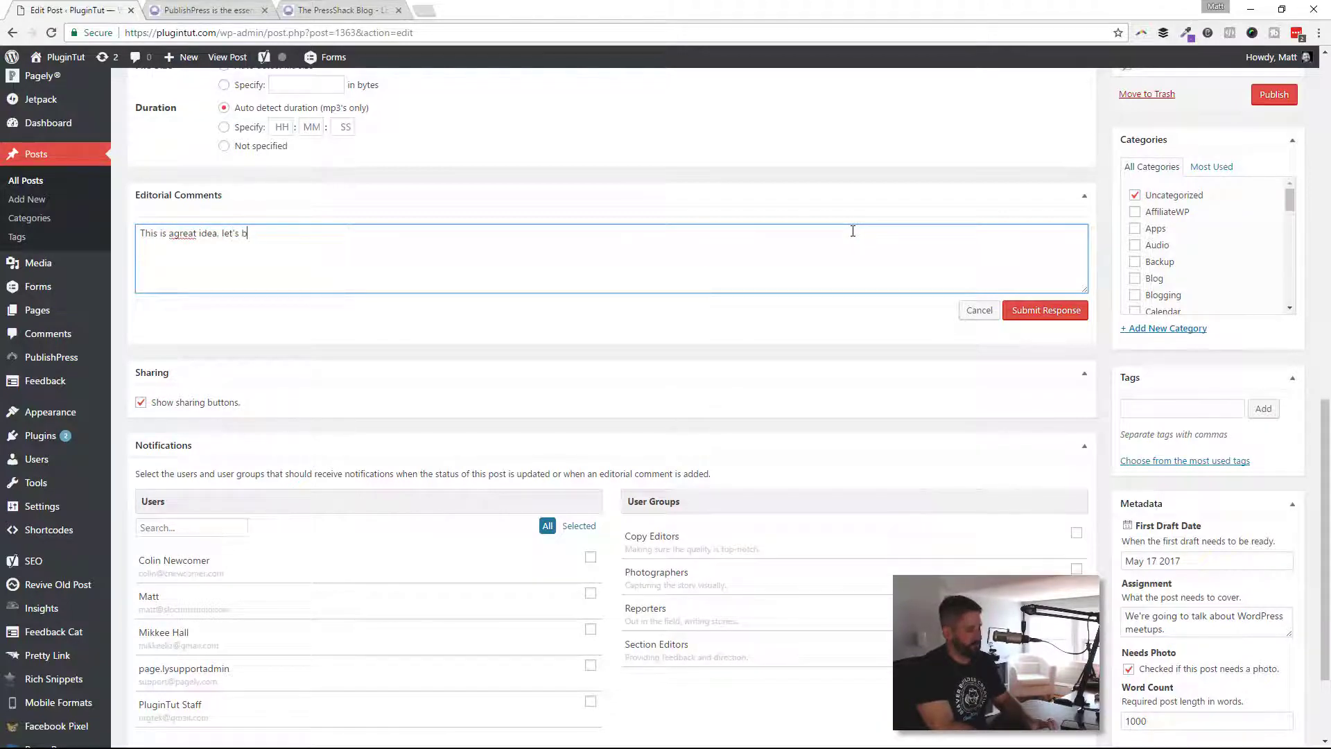
{"action": "type", "text": "make it happen."}
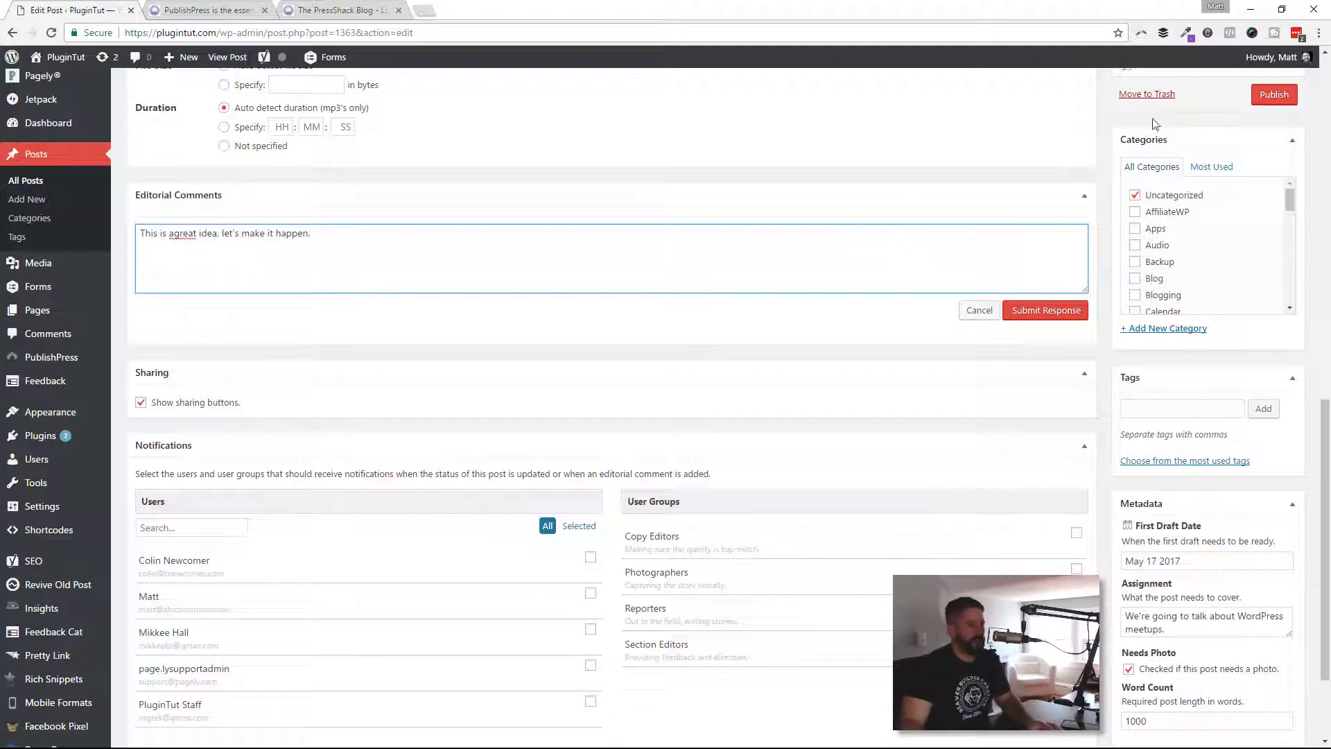
{"action": "left_click", "coordinate": [1046, 310]}
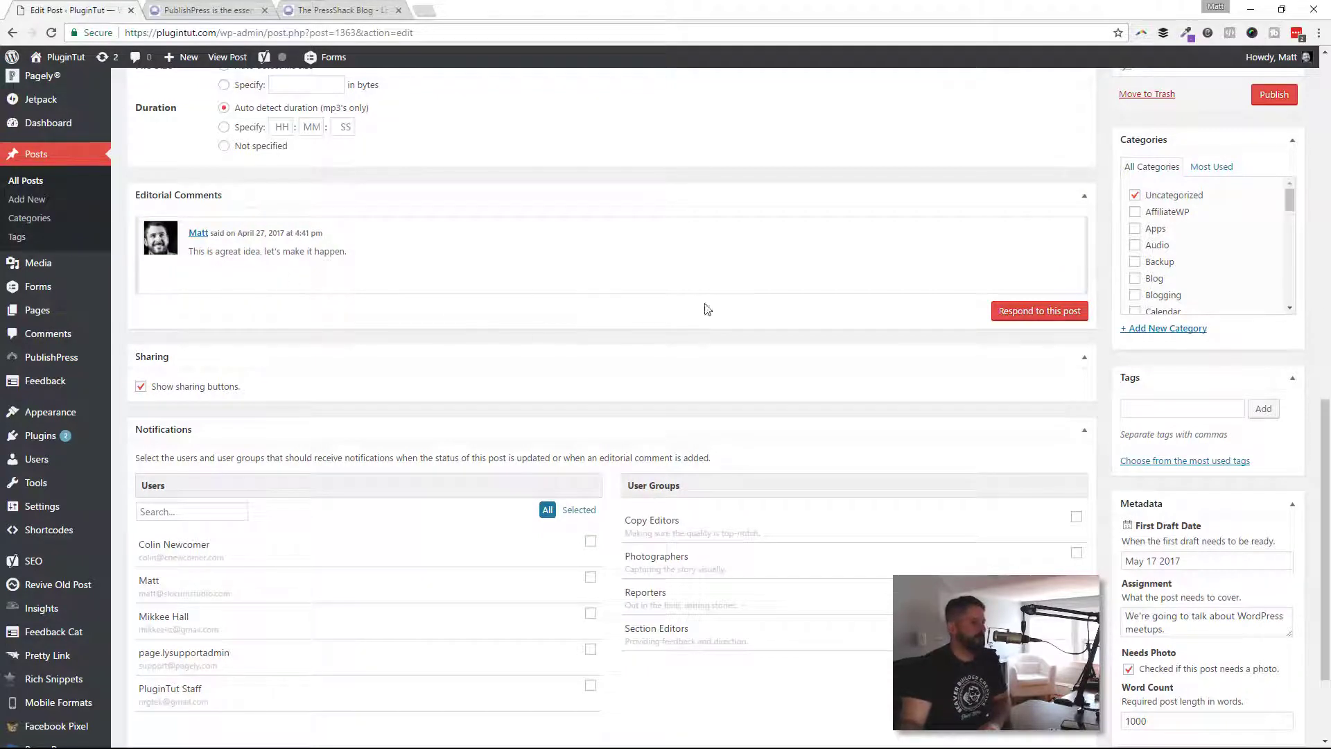
Step: Change the "WordPress meetup" post's status to In Progress in its publishing settings
{"action": "mouse_move", "coordinate": [1042, 275]}
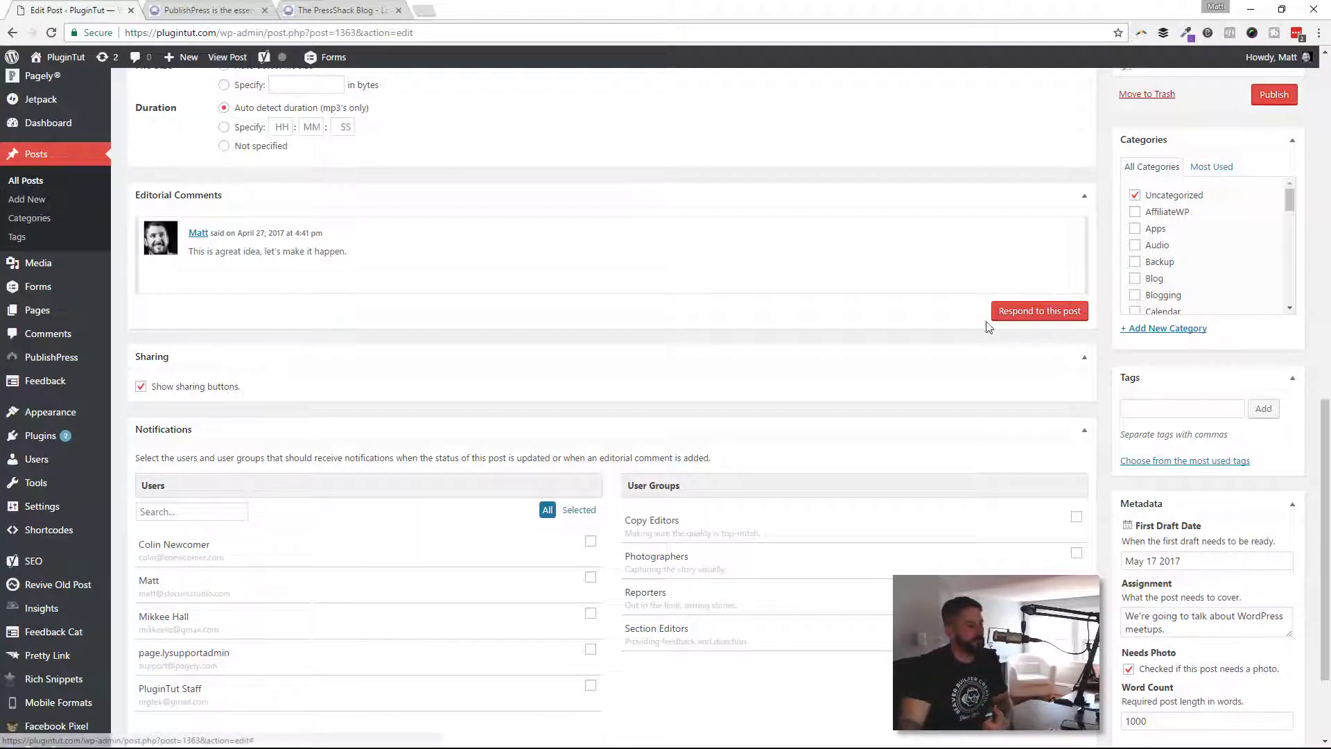
{"action": "scroll", "coordinate": [961, 424], "scroll_direction": "down", "scroll_amount": 1}
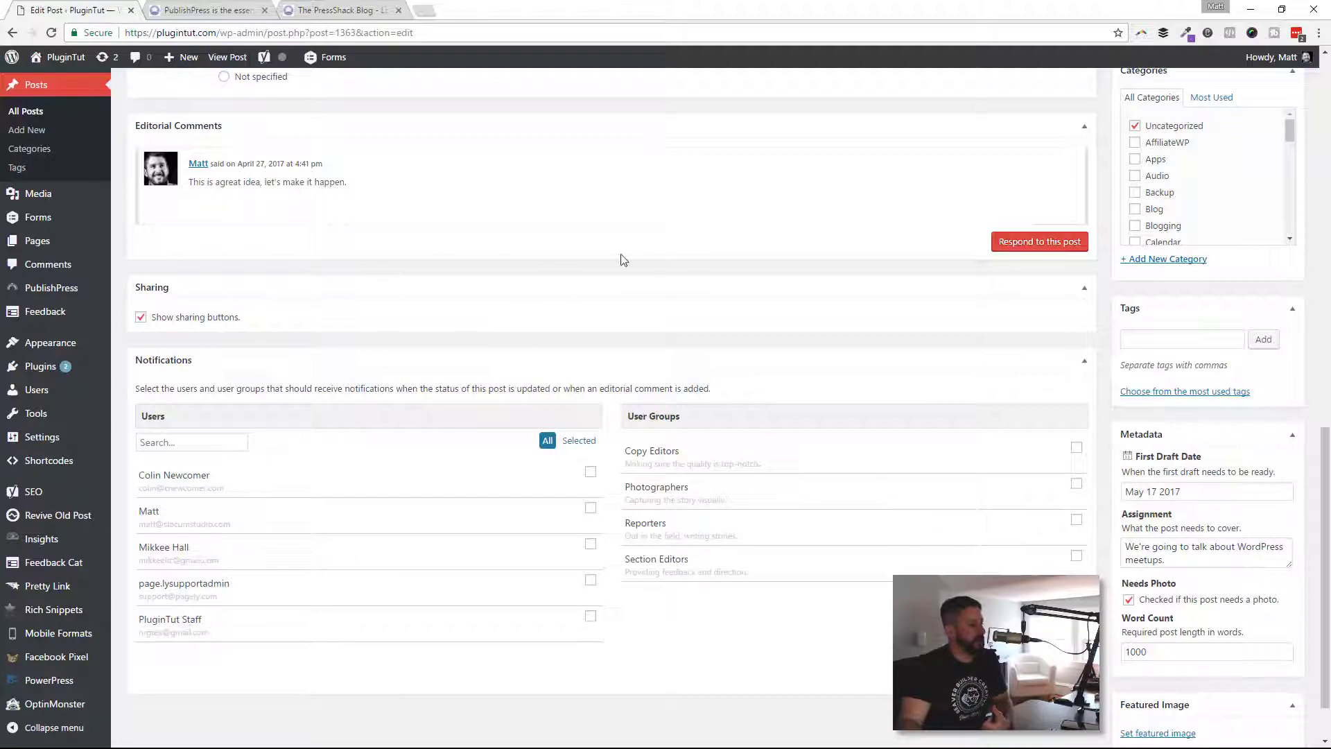
{"action": "scroll", "coordinate": [1145, 414], "scroll_direction": "up", "scroll_amount": 15}
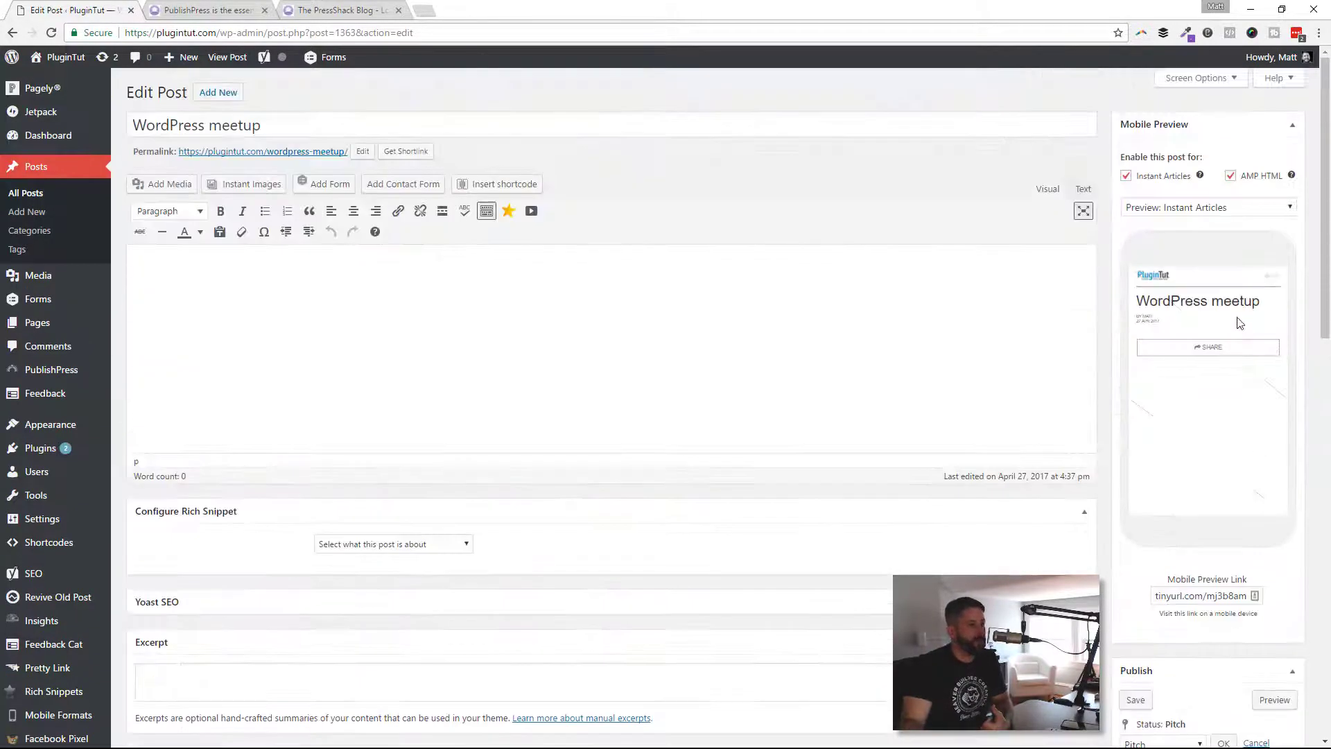
{"action": "scroll", "coordinate": [1181, 624], "scroll_direction": "down", "scroll_amount": 2}
{"action": "scroll", "coordinate": [1180, 624], "scroll_direction": "down", "scroll_amount": 4}
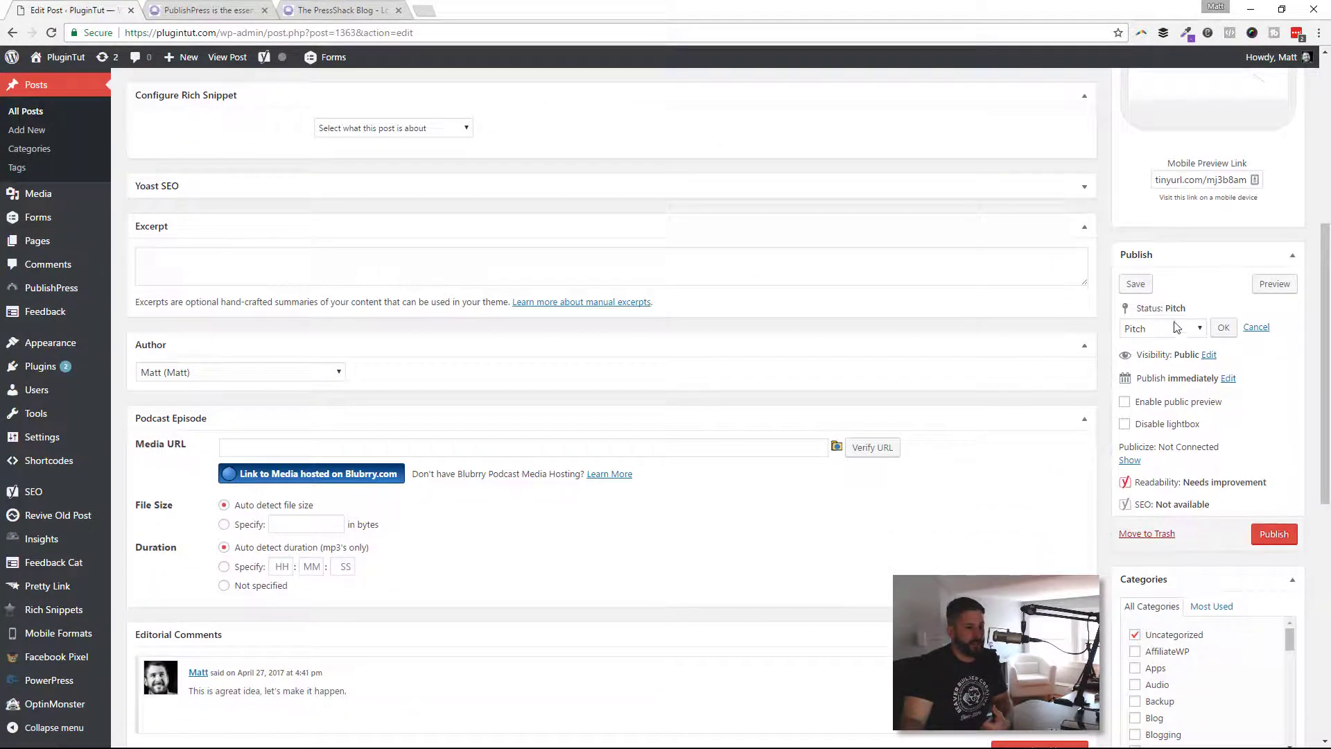
{"action": "left_click", "coordinate": [1171, 328]}
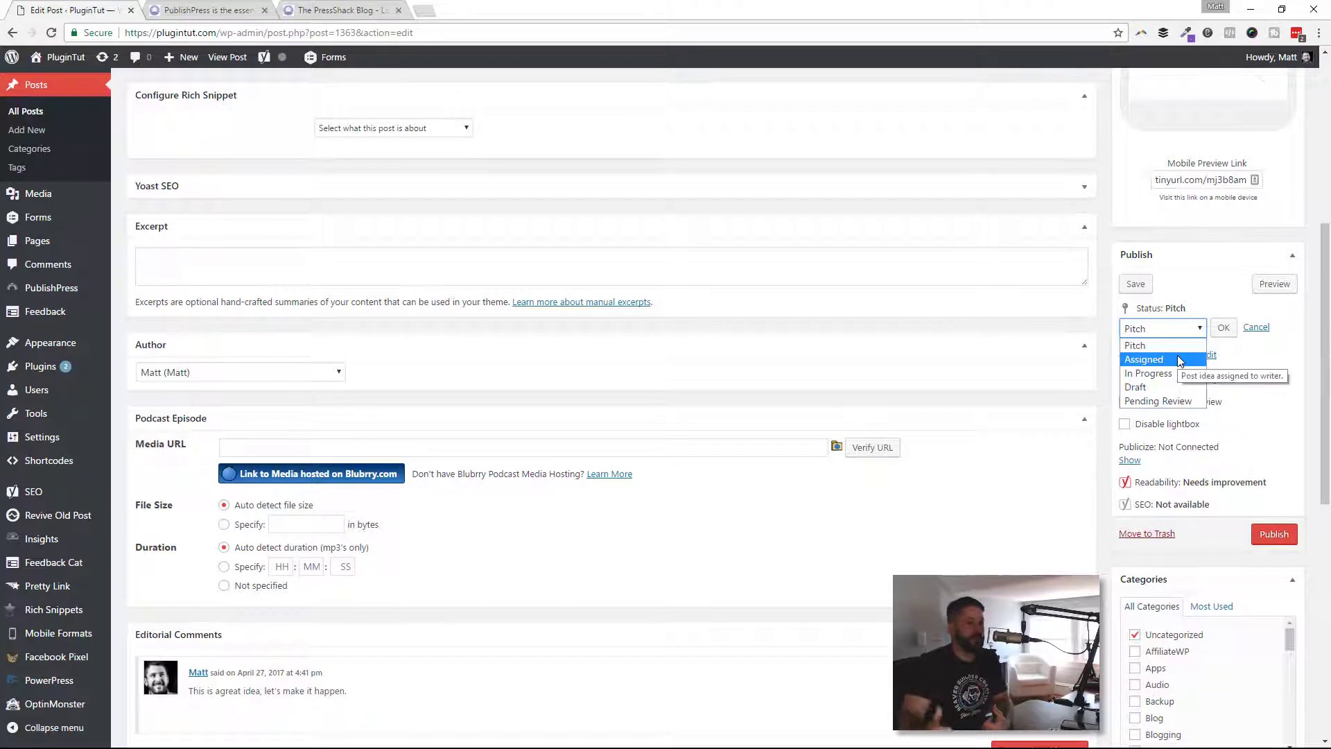
{"action": "left_click", "coordinate": [1148, 373]}
{"action": "left_click", "coordinate": [1223, 328]}
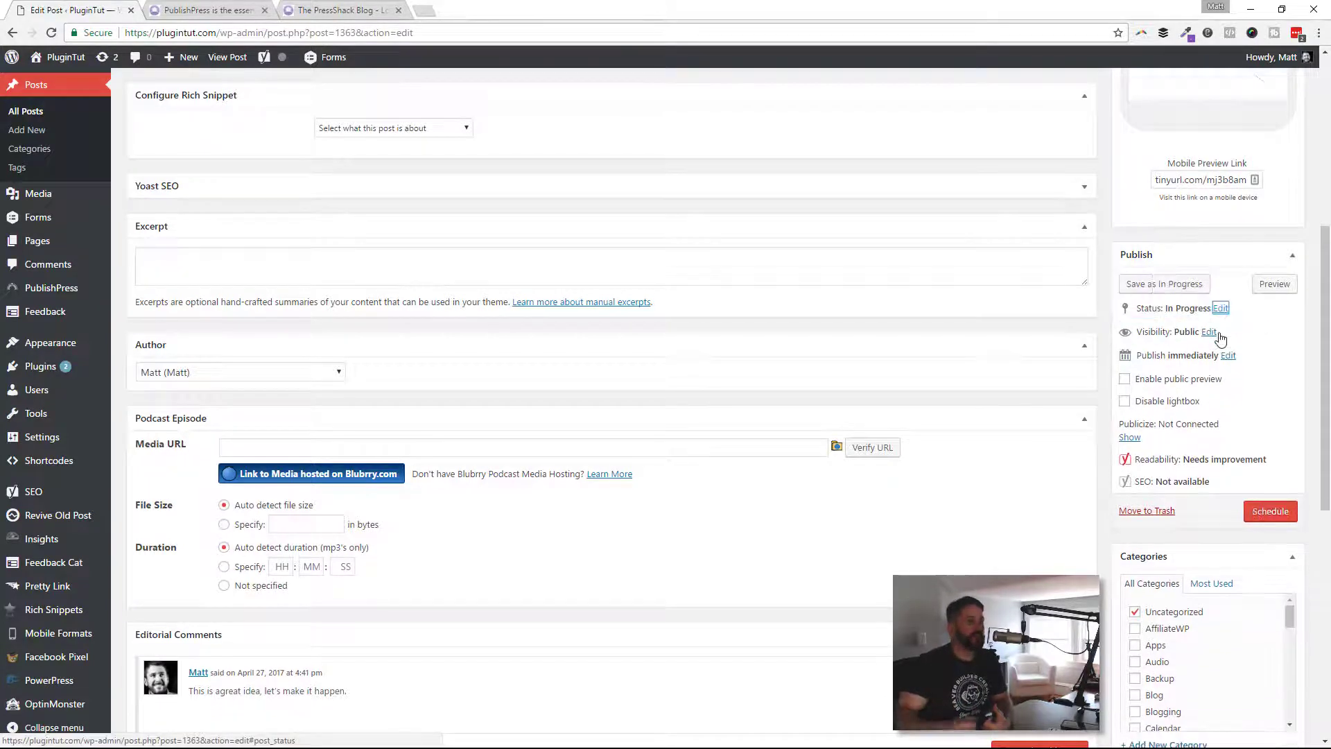
Step: Publish the "WordPress meetup" post and move it to the trash
{"action": "left_click", "coordinate": [1270, 500]}
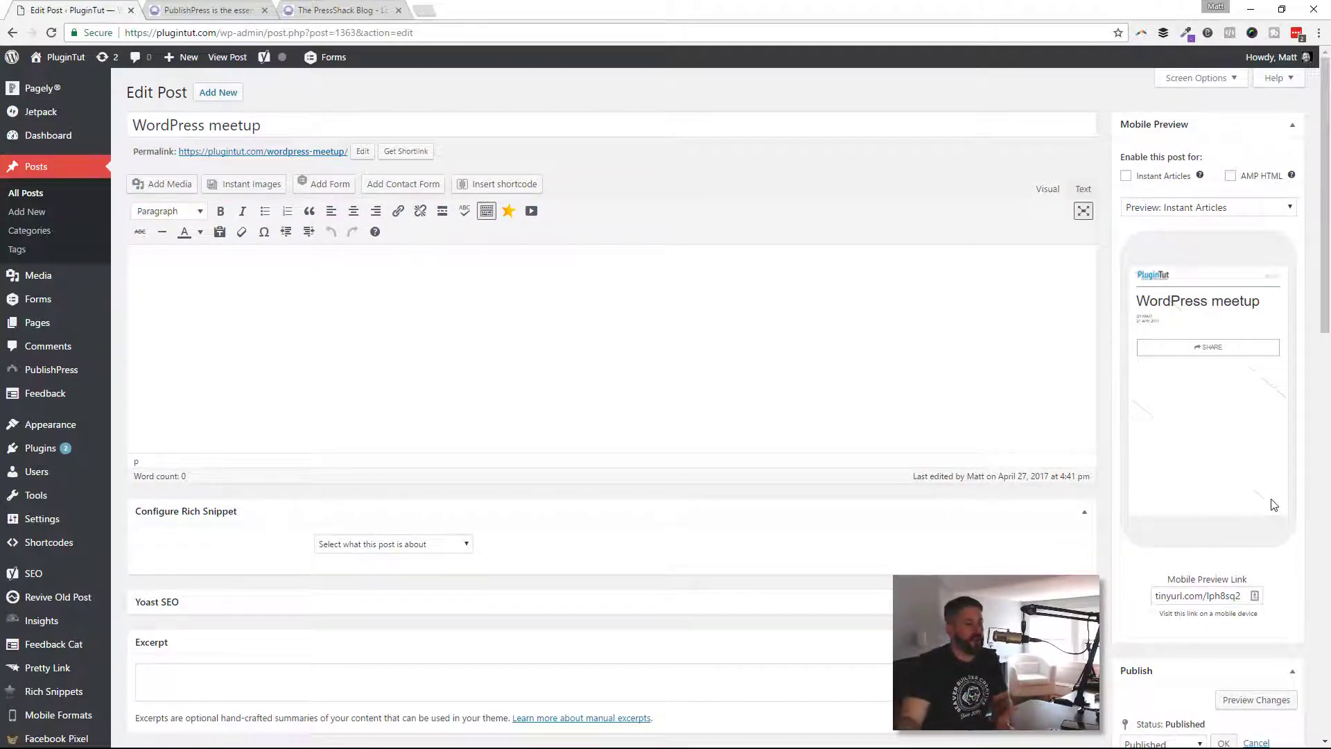
{"action": "scroll", "coordinate": [1248, 527], "scroll_direction": "down", "scroll_amount": 4}
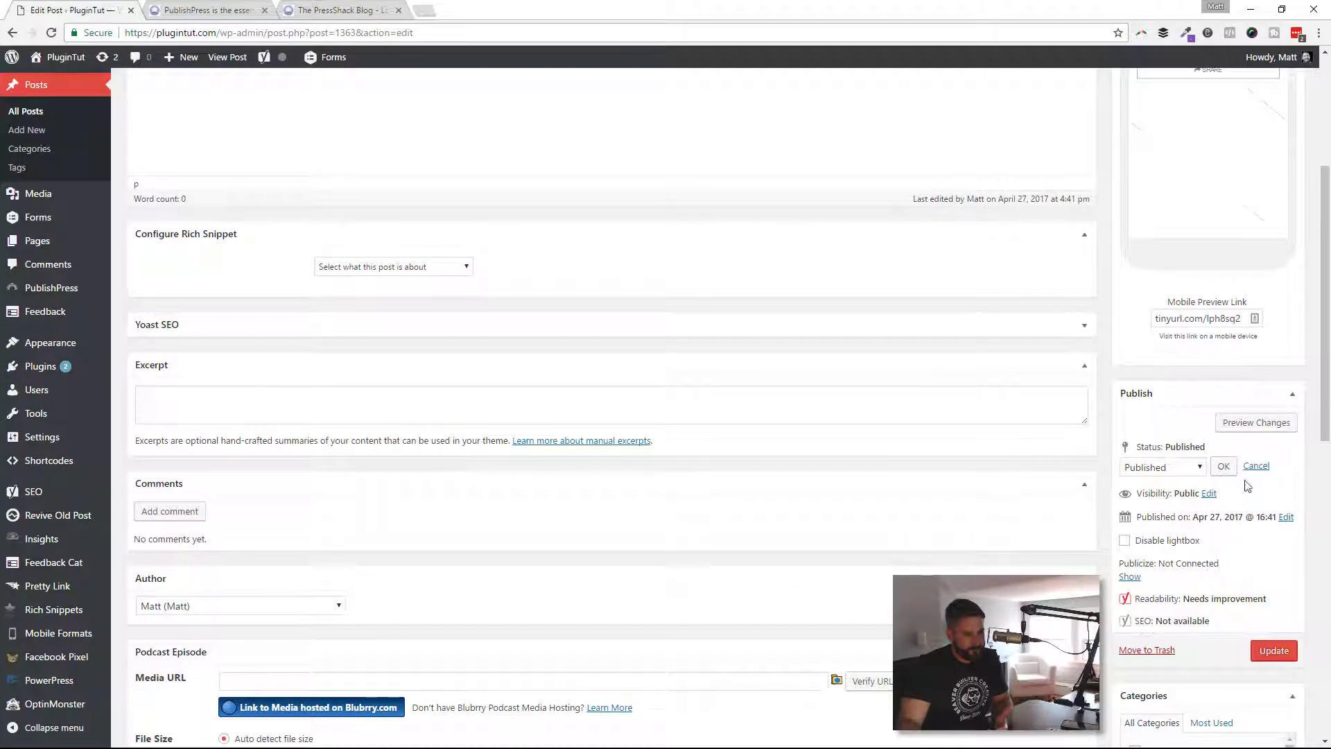
{"action": "left_click", "coordinate": [1150, 652]}
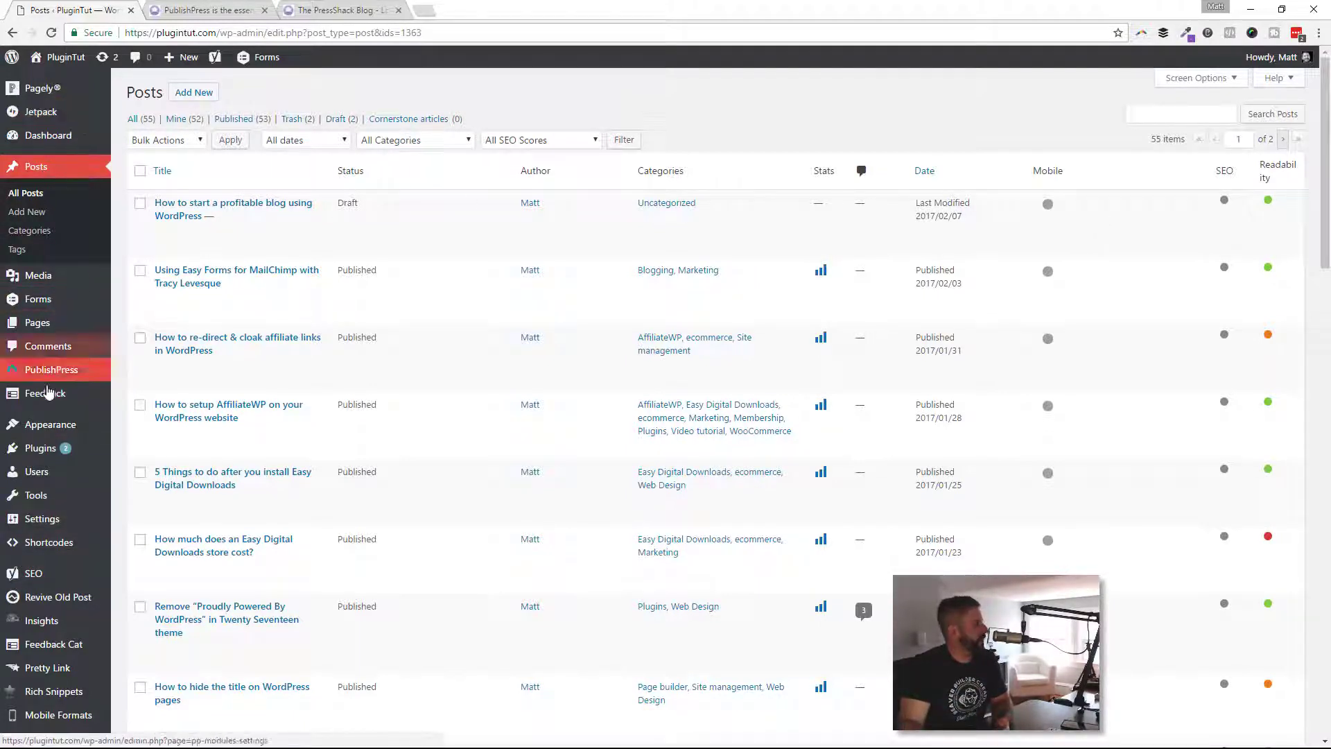
Step: Open PublishPress's General settings and examine the notification, dashboard, editorial comment and feature options
{"action": "left_click", "coordinate": [78, 375]}
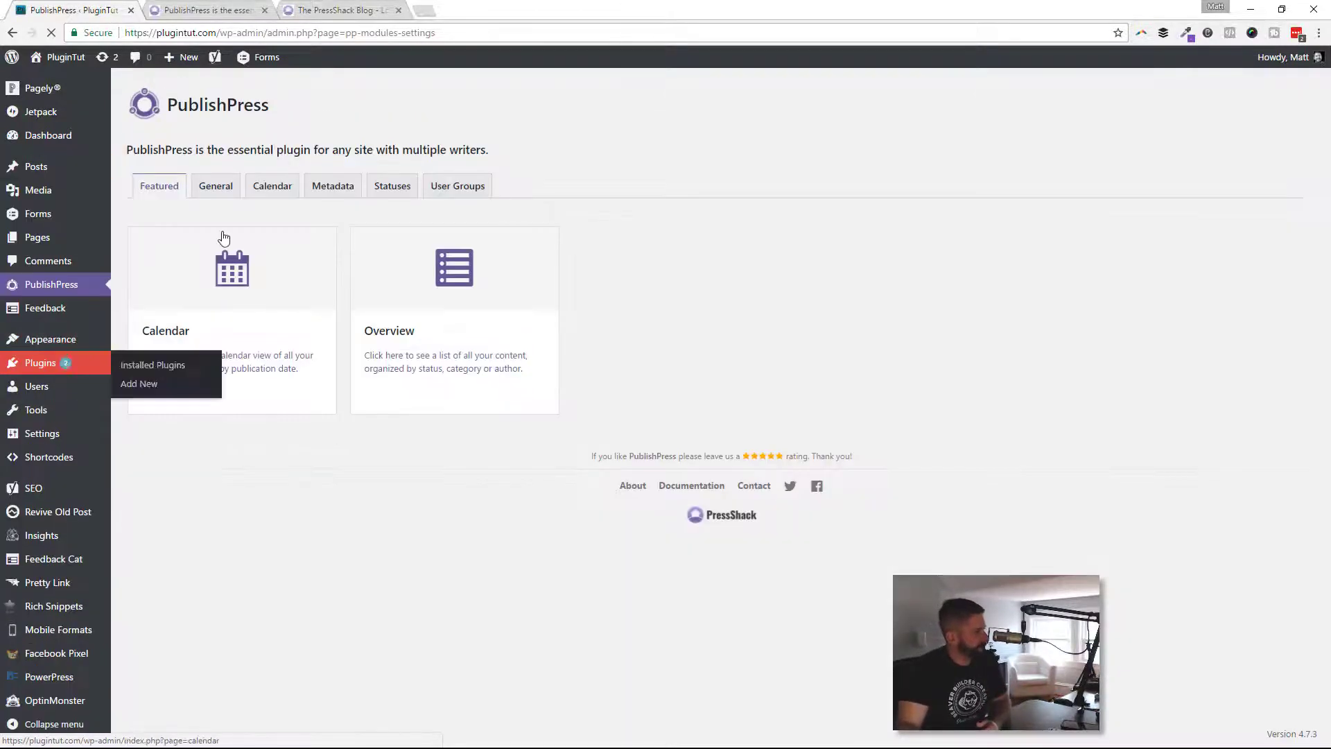
{"action": "left_click", "coordinate": [214, 189]}
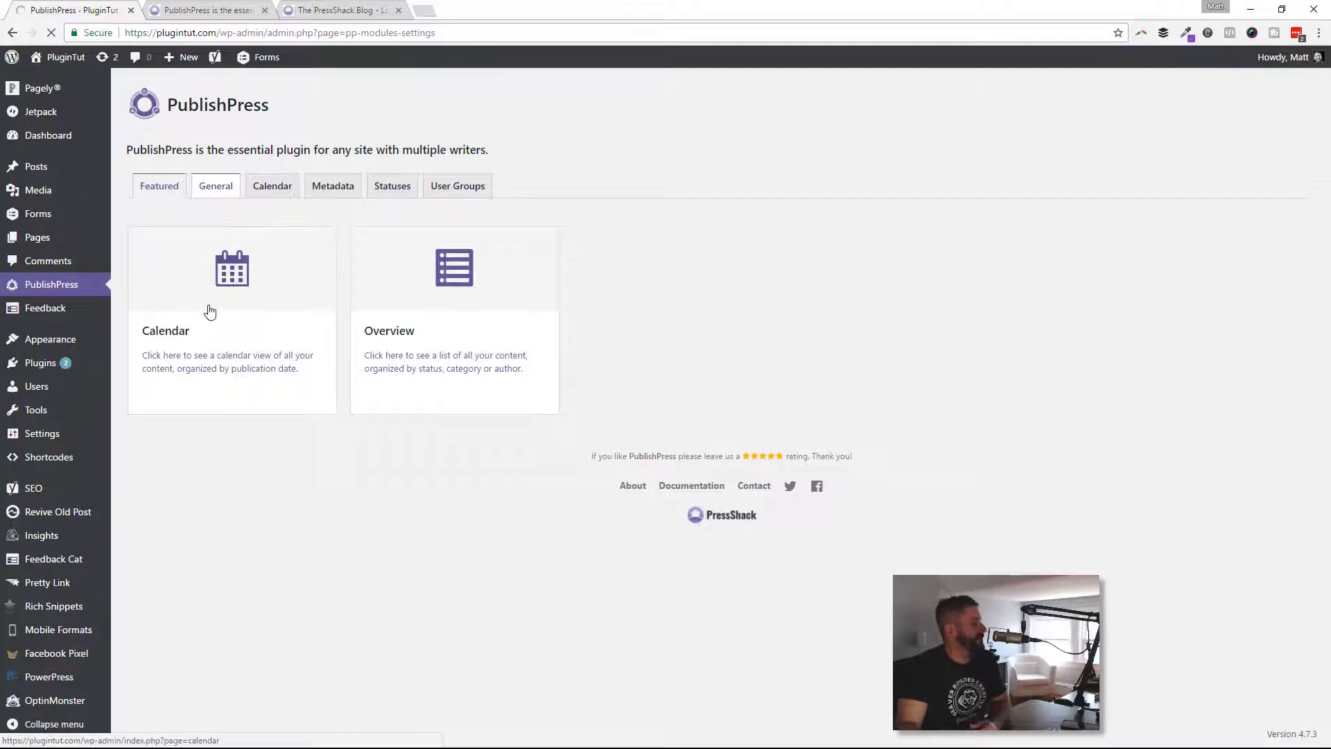
{"action": "scroll", "coordinate": [375, 307], "scroll_direction": "down", "scroll_amount": 3}
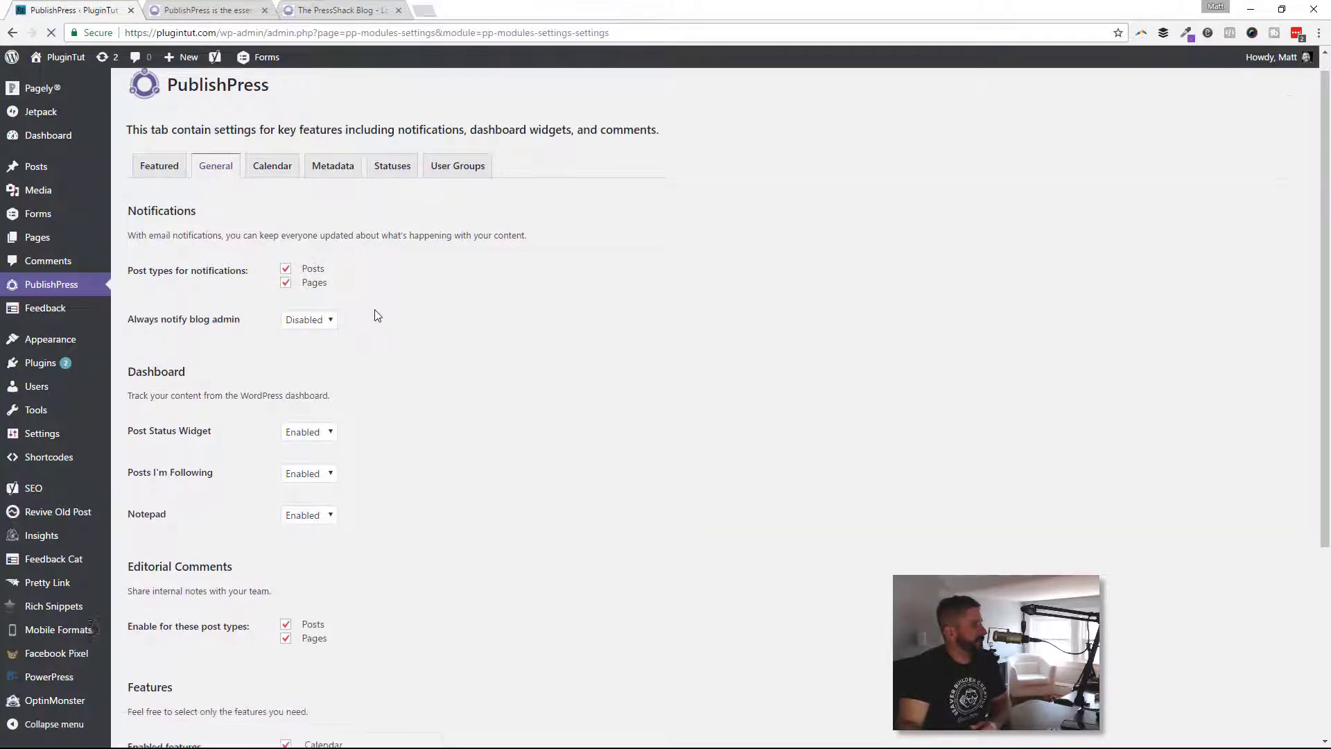
{"action": "scroll", "coordinate": [398, 299], "scroll_direction": "up", "scroll_amount": 3}
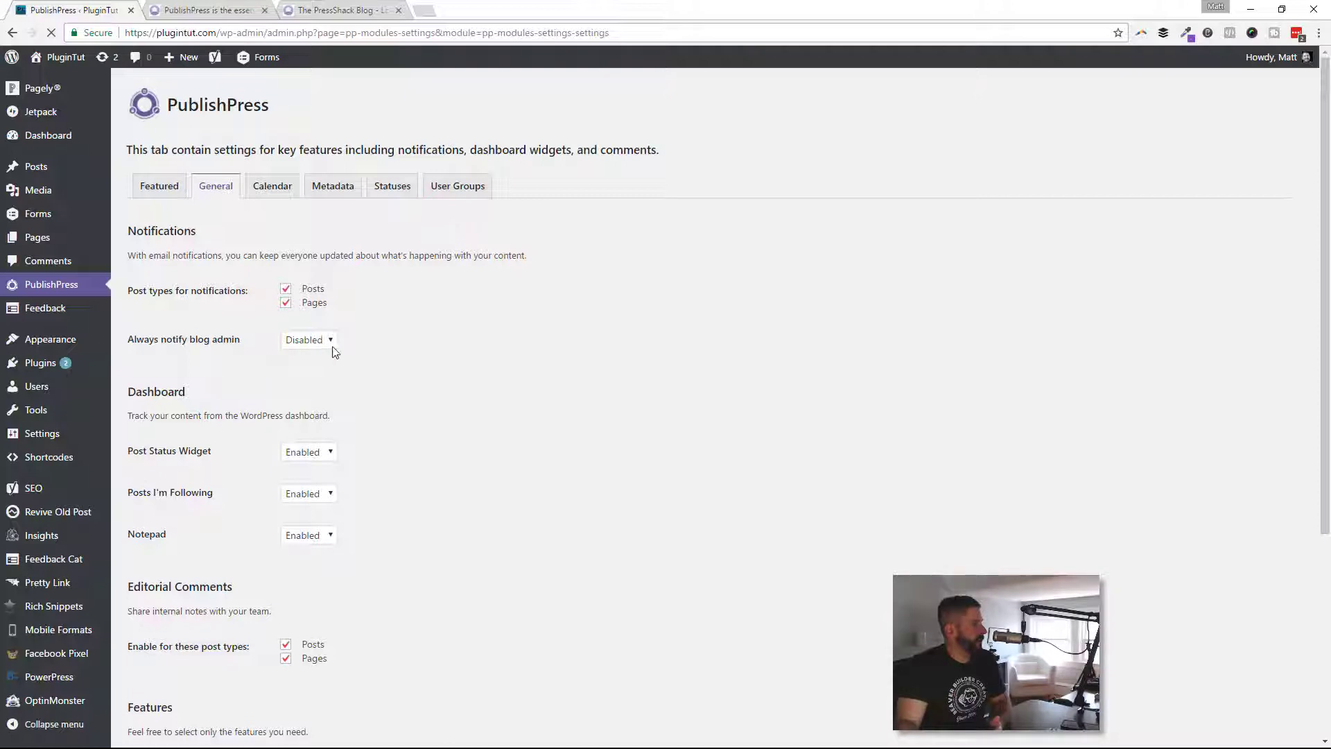
{"action": "scroll", "coordinate": [439, 362], "scroll_direction": "down", "scroll_amount": 2}
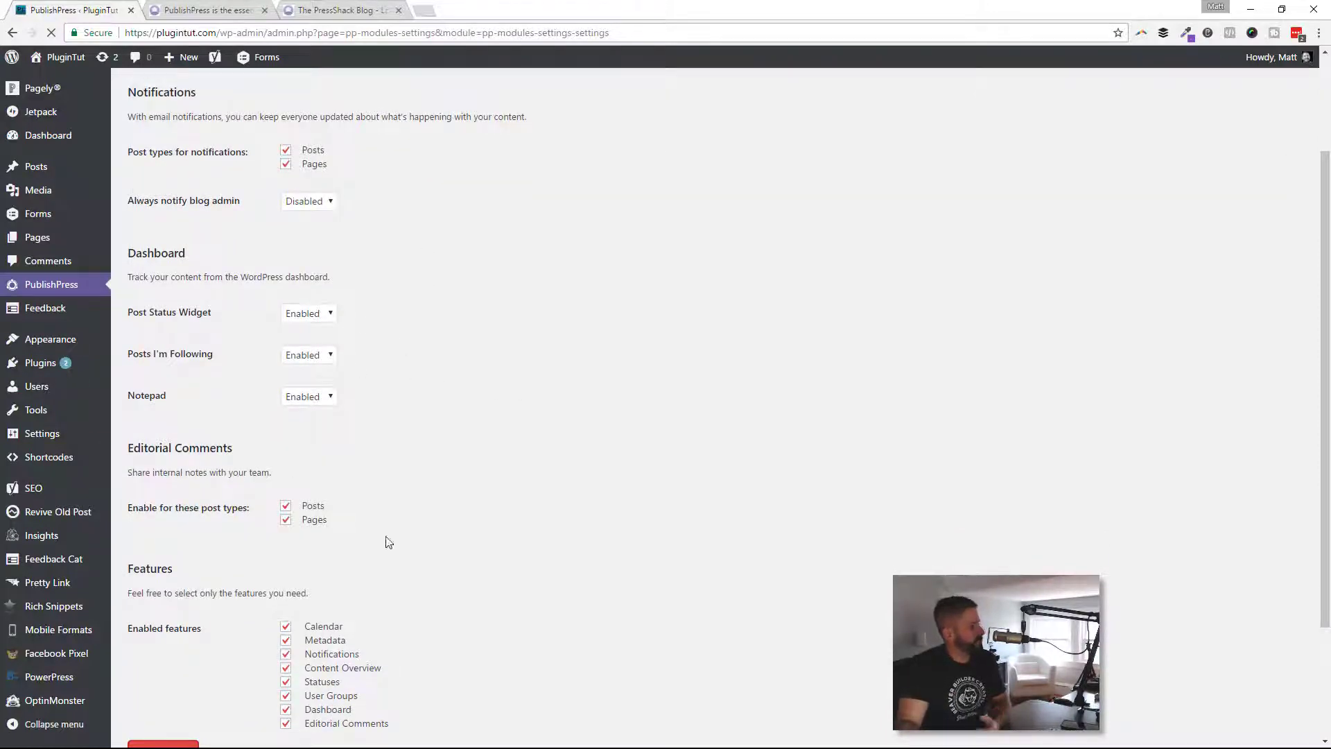
Step: Examine the remaining General options, then PublishPress's Calendar, Metadata, Statuses and User Groups settings
{"action": "scroll", "coordinate": [386, 551], "scroll_direction": "down", "scroll_amount": 2}
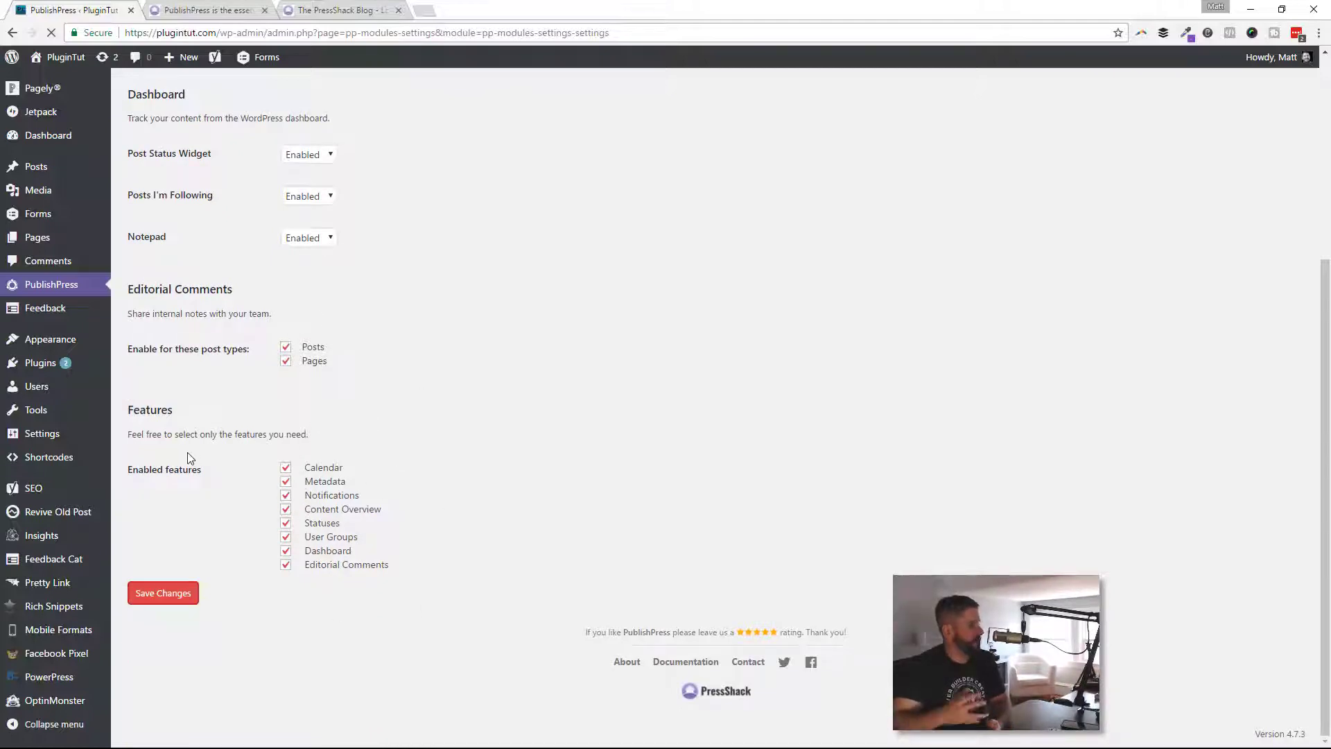
{"action": "scroll", "coordinate": [492, 493], "scroll_direction": "up", "scroll_amount": 4}
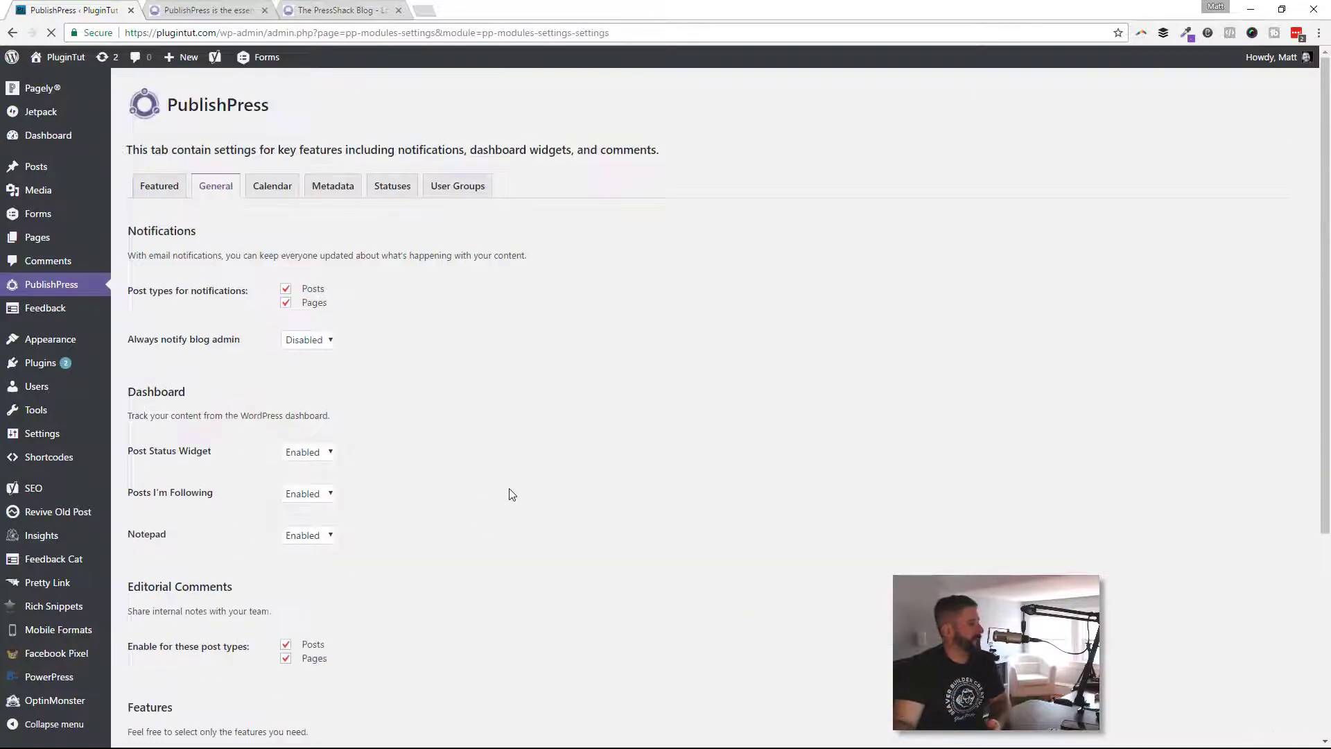
{"action": "left_click", "coordinate": [270, 198]}
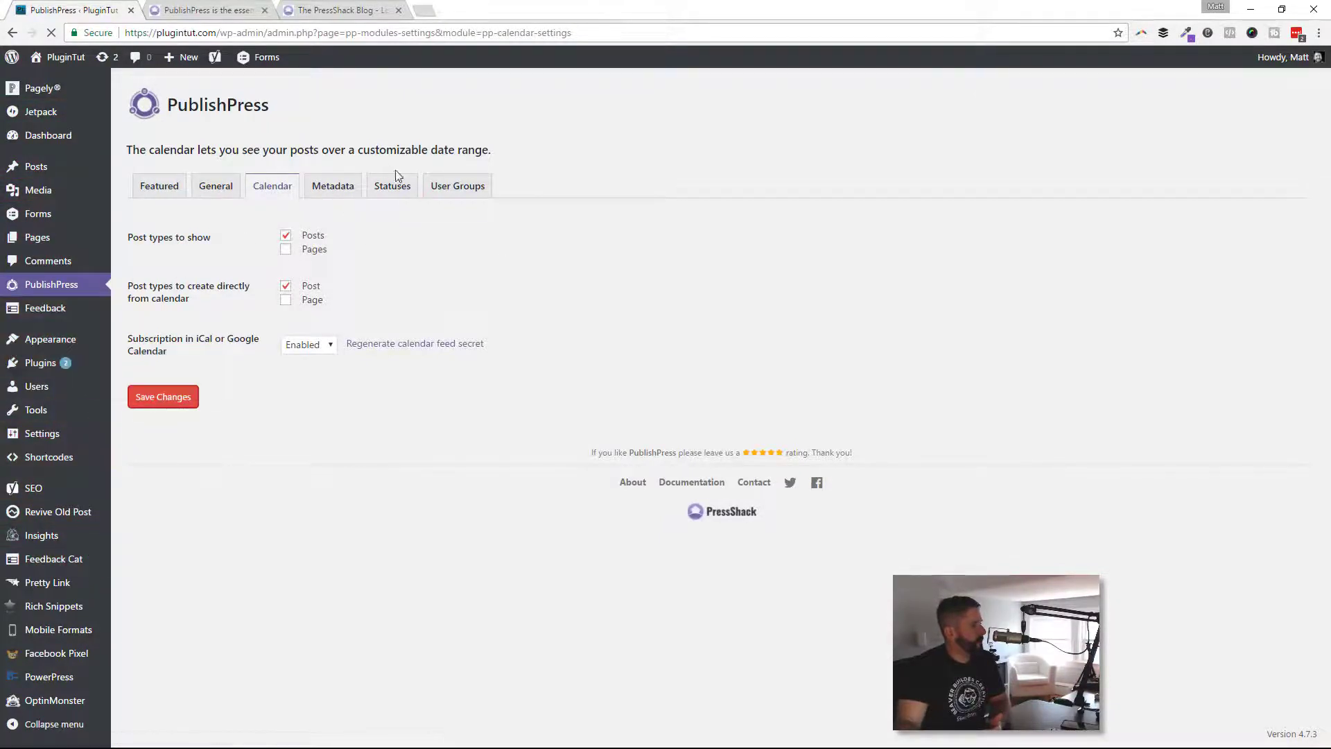
{"action": "left_click", "coordinate": [342, 188]}
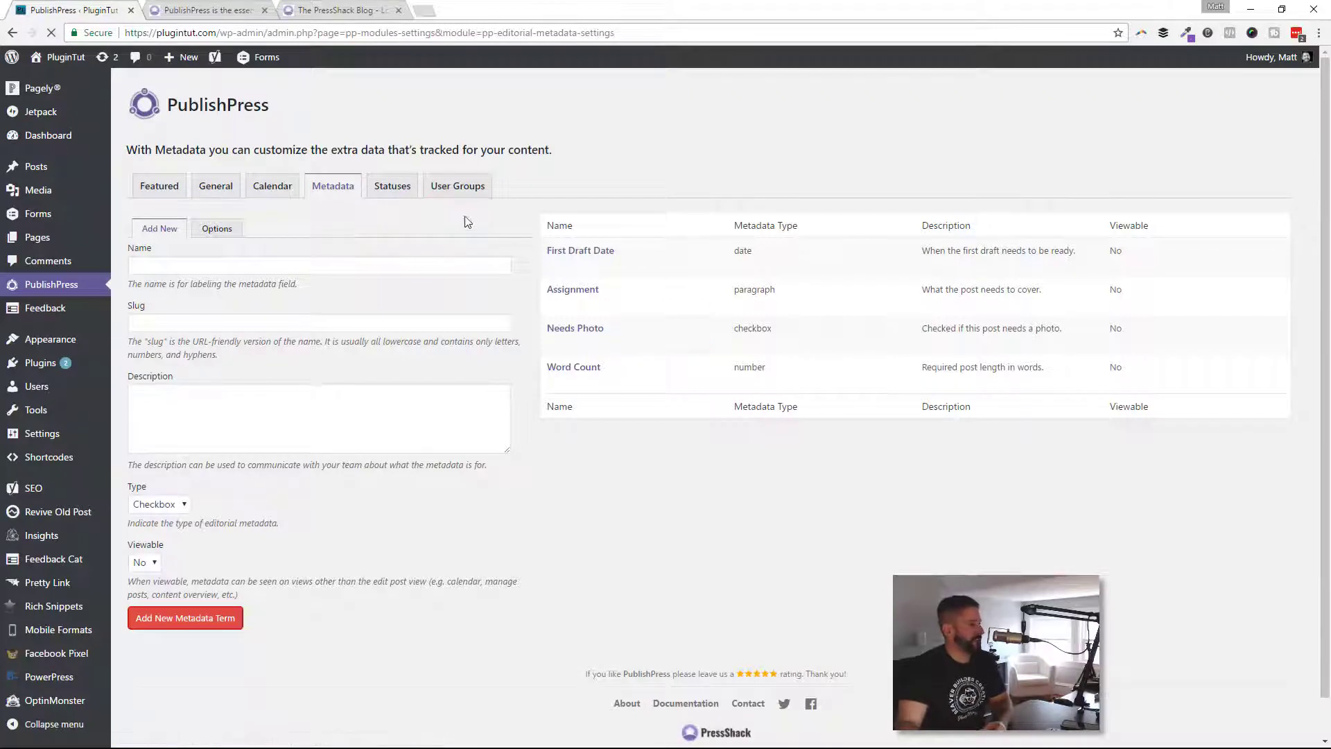
{"action": "left_click", "coordinate": [375, 190]}
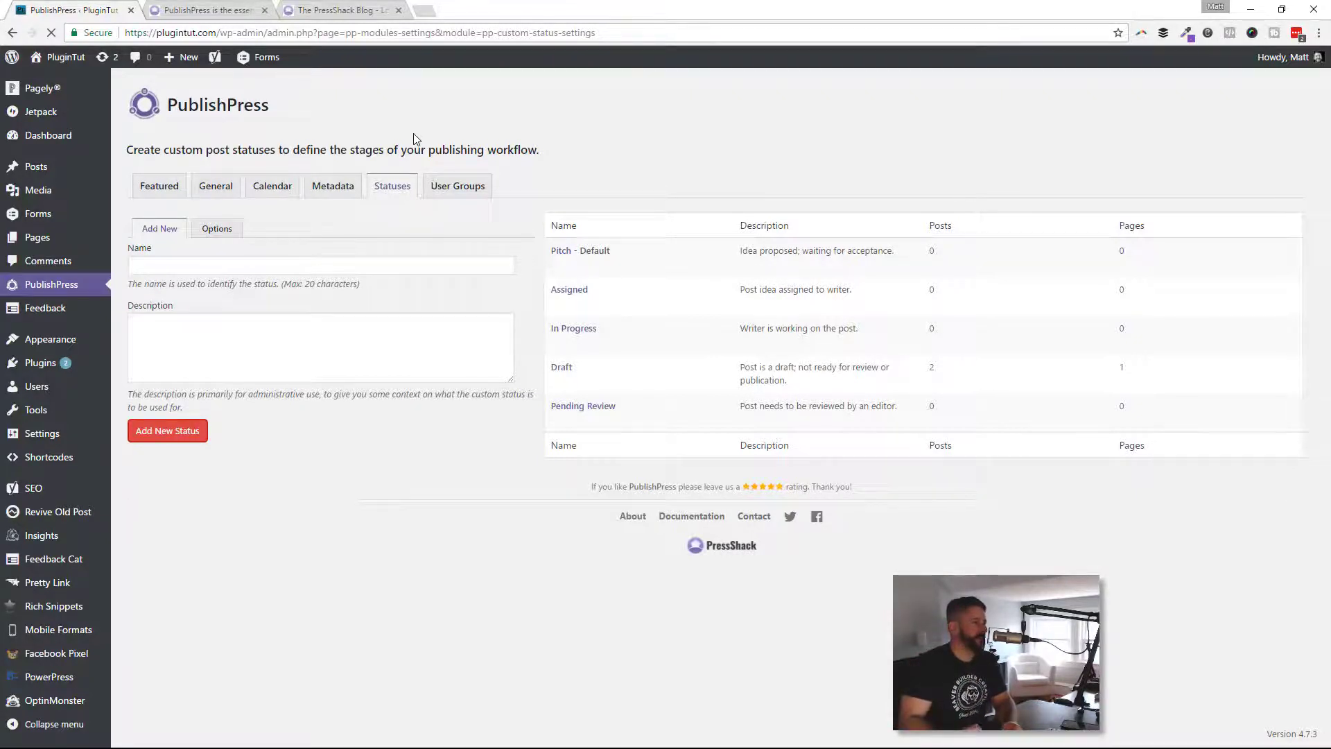
{"action": "left_click", "coordinate": [469, 196]}
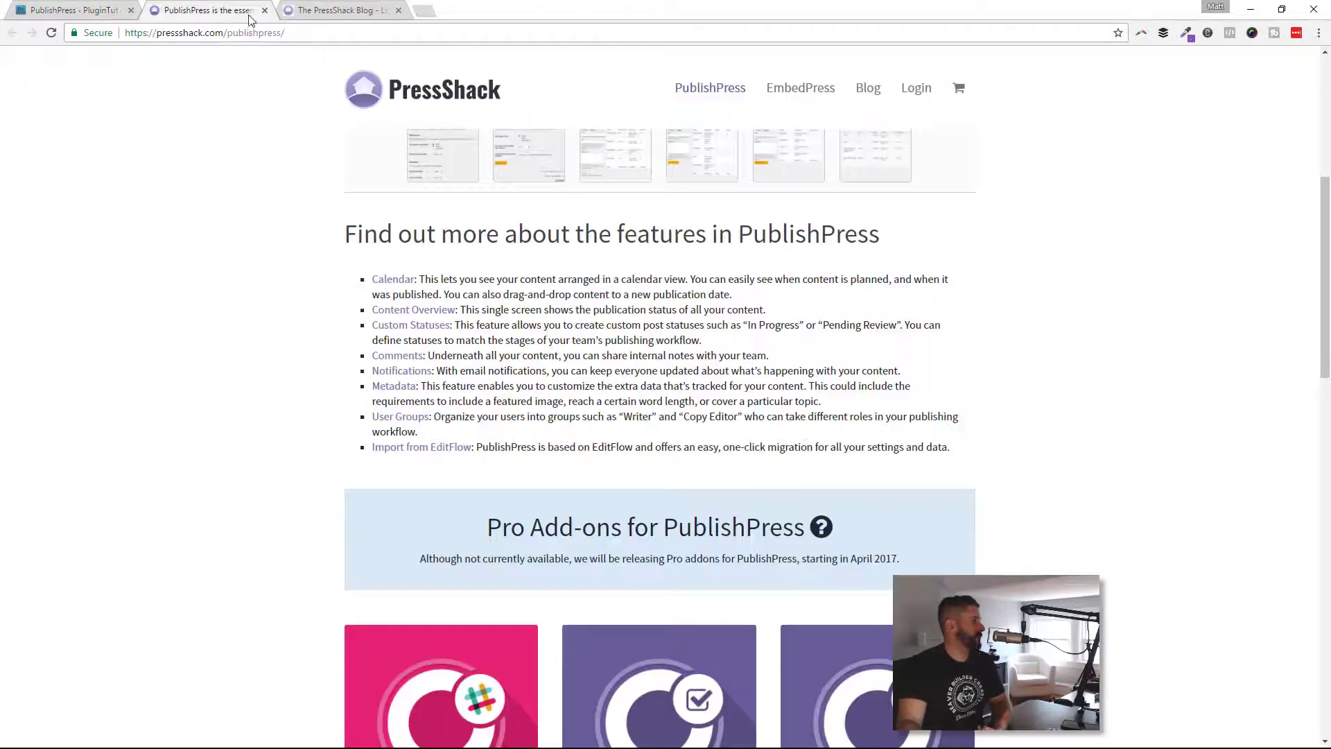
Step: Switch to the PublishPress product page on the PressShack site and review its introduction, screenshots and feature list
{"action": "left_click", "coordinate": [249, 9]}
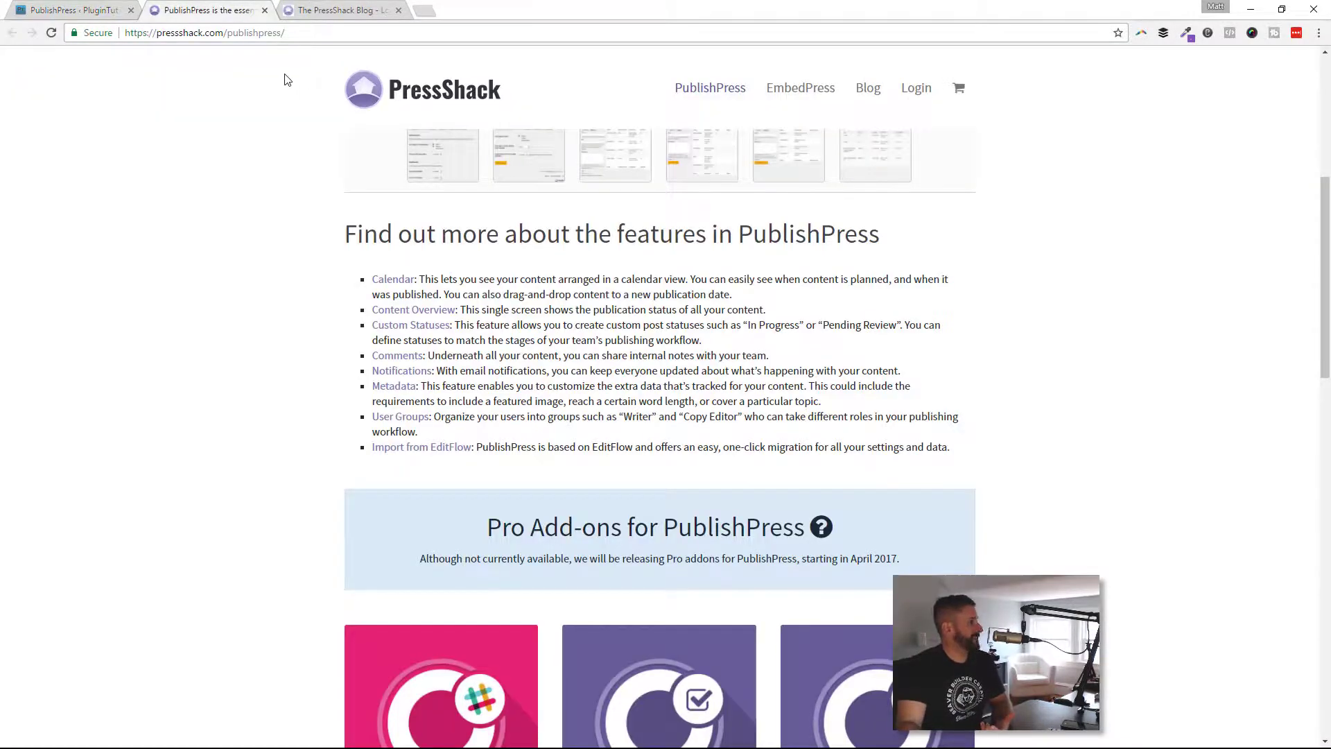
{"action": "scroll", "coordinate": [298, 90], "scroll_direction": "up", "scroll_amount": 6}
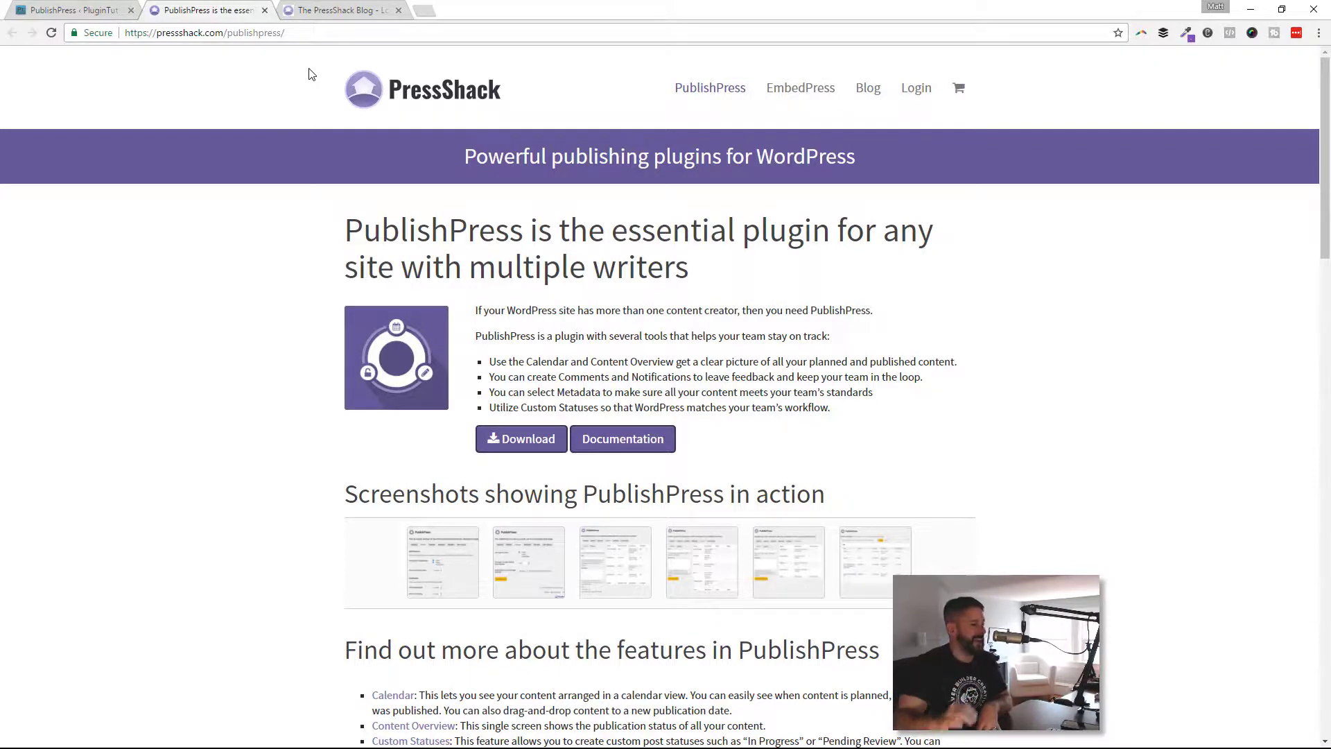
{"action": "scroll", "coordinate": [437, 350], "scroll_direction": "down", "scroll_amount": 2}
{"action": "scroll", "coordinate": [622, 365], "scroll_direction": "up", "scroll_amount": 2}
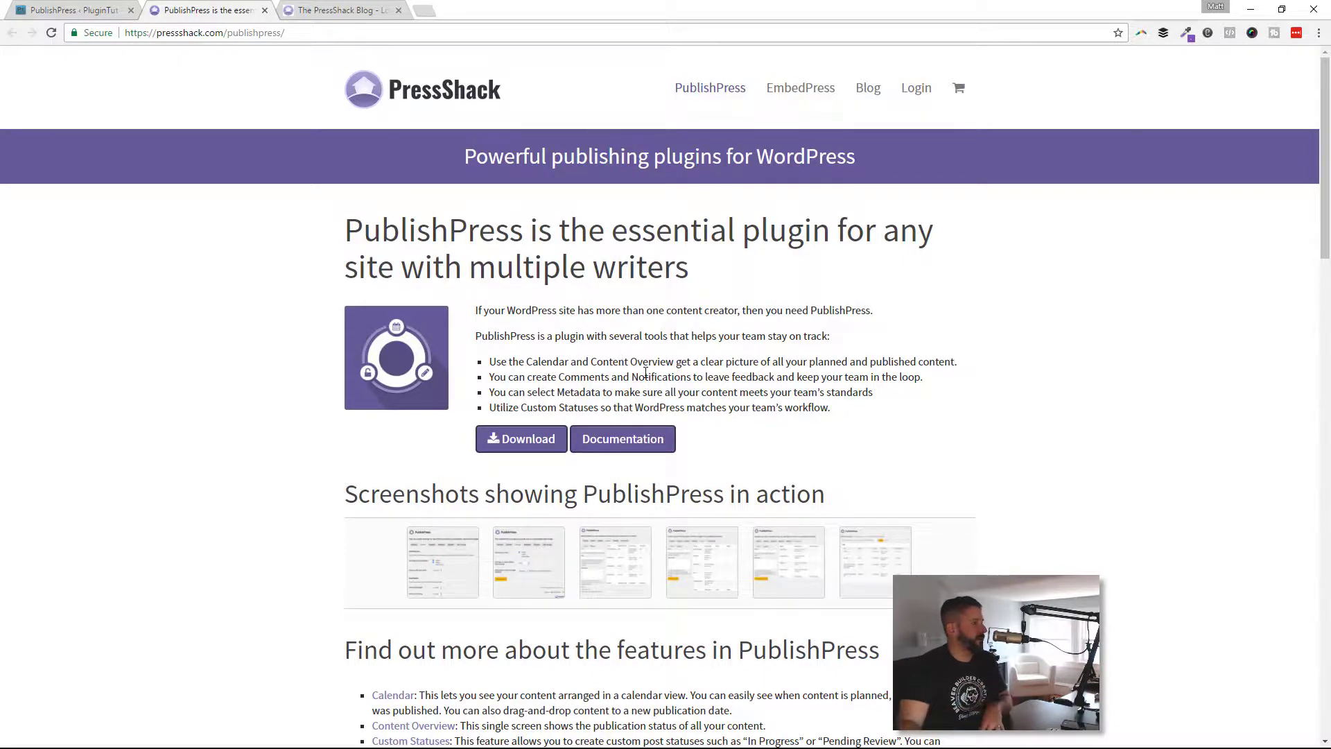
{"action": "scroll", "coordinate": [659, 365], "scroll_direction": "down", "scroll_amount": 2}
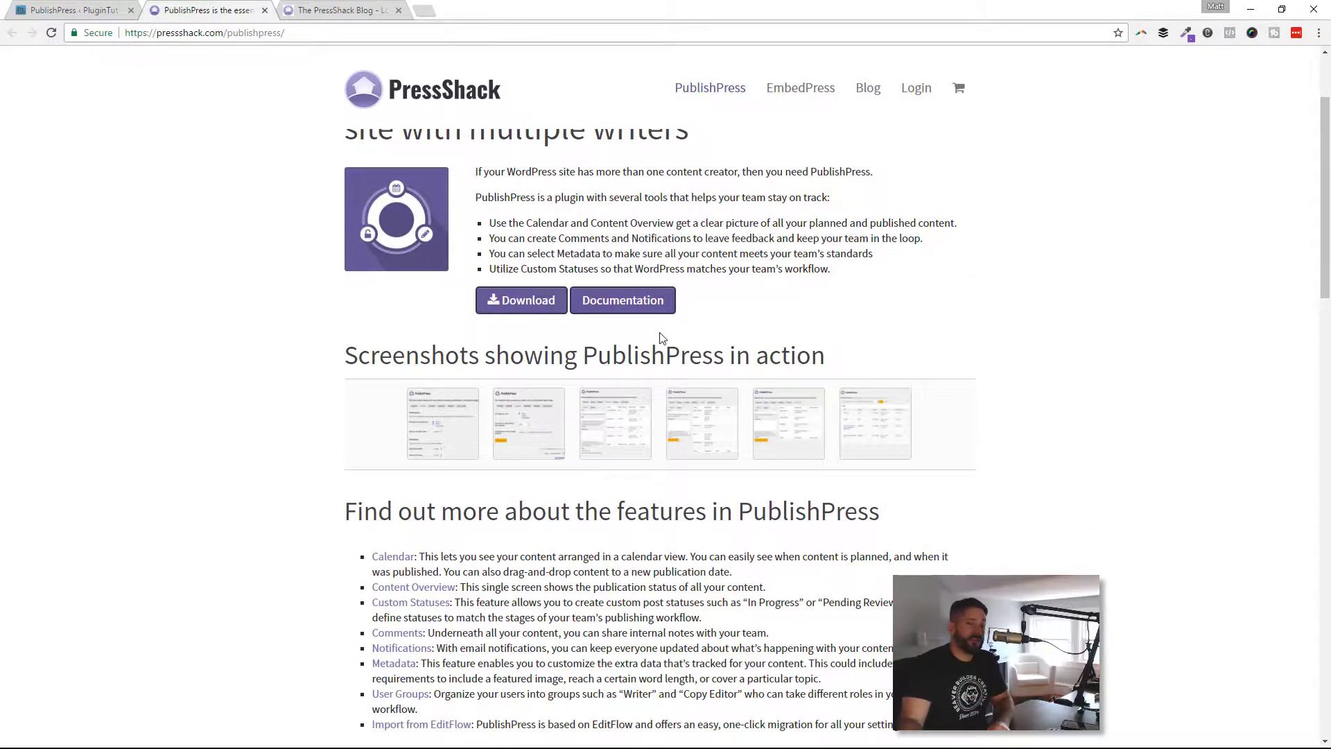